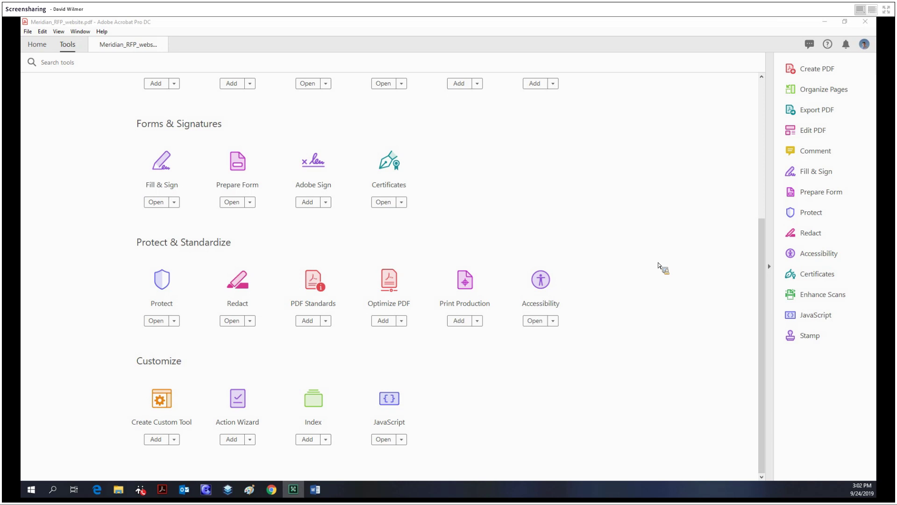
Load the Accessibility tools from the Tools page for Meridian_RFP_website.pdf
left_click(543, 286)
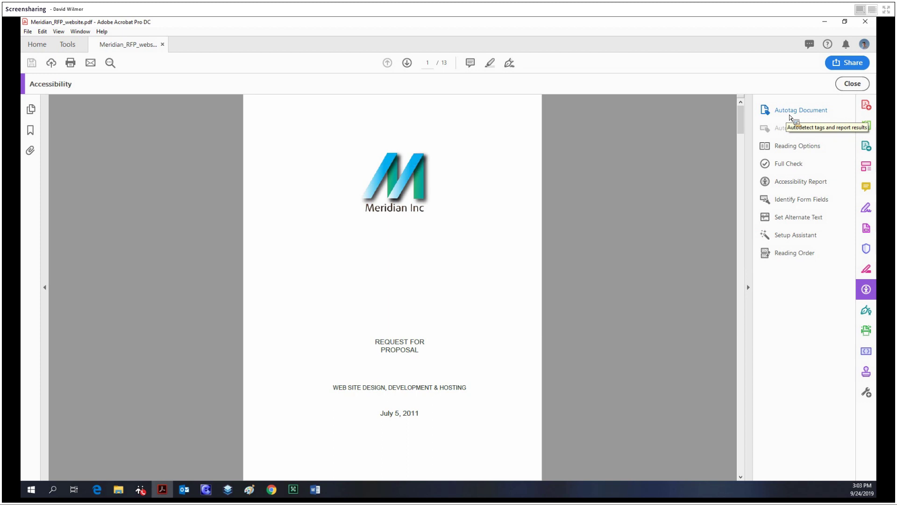
Display the Content navigation pane via View > Show/Hide > Navigation Panes
left_click(59, 31)
mouse_move(103, 123)
mouse_move(200, 126)
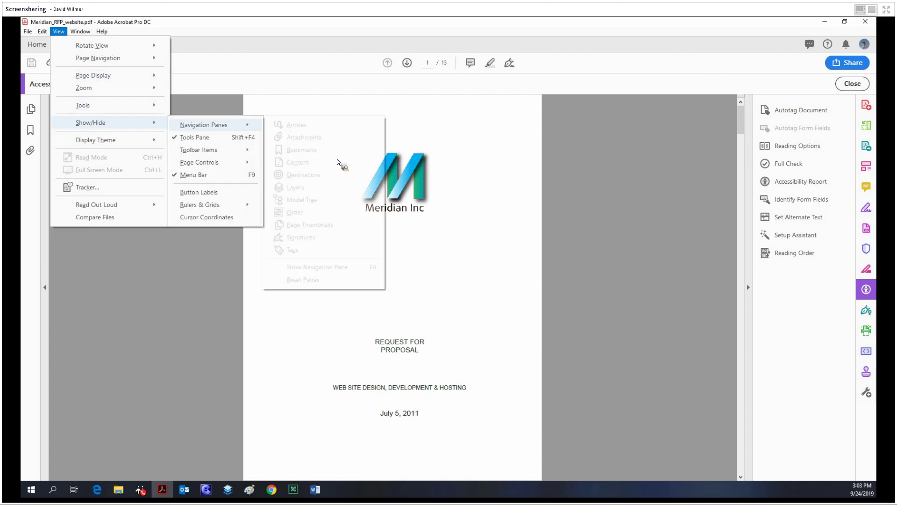
left_click(338, 163)
left_click(31, 172)
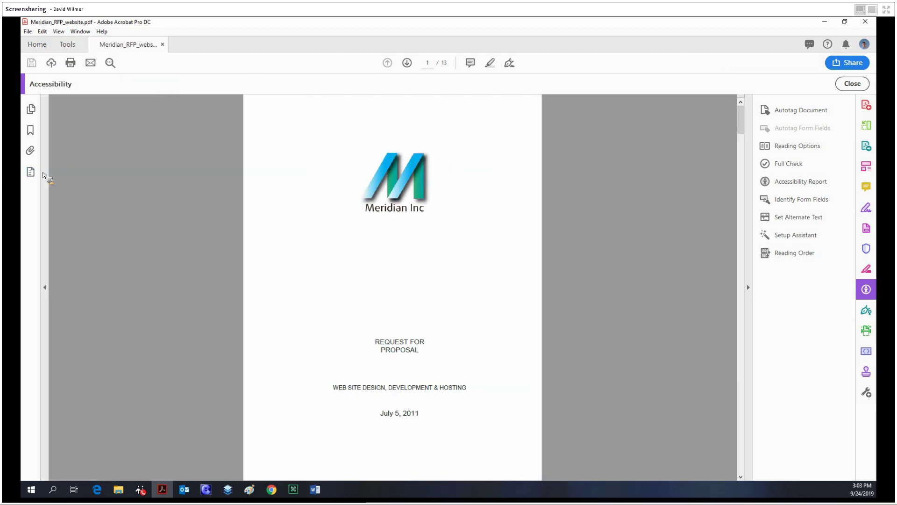
left_click(31, 172)
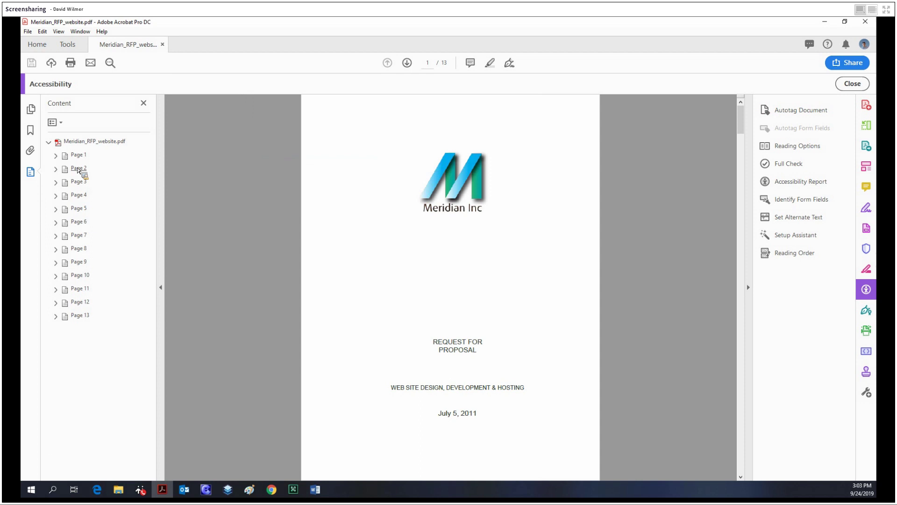
Expand Page 1 and inspect its Container <P> nodes and their Object Properties
left_click(55, 155)
left_click(91, 181)
left_click(92, 195)
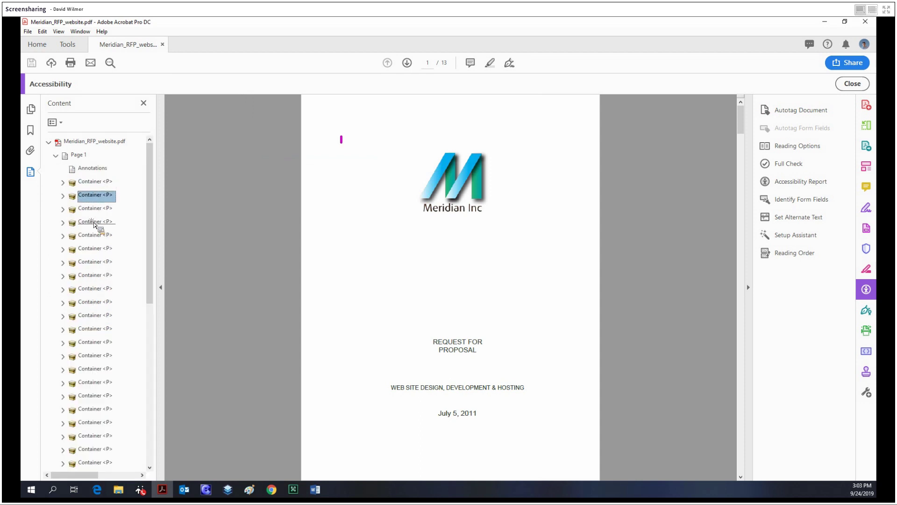
left_click(94, 223)
double_click(94, 262)
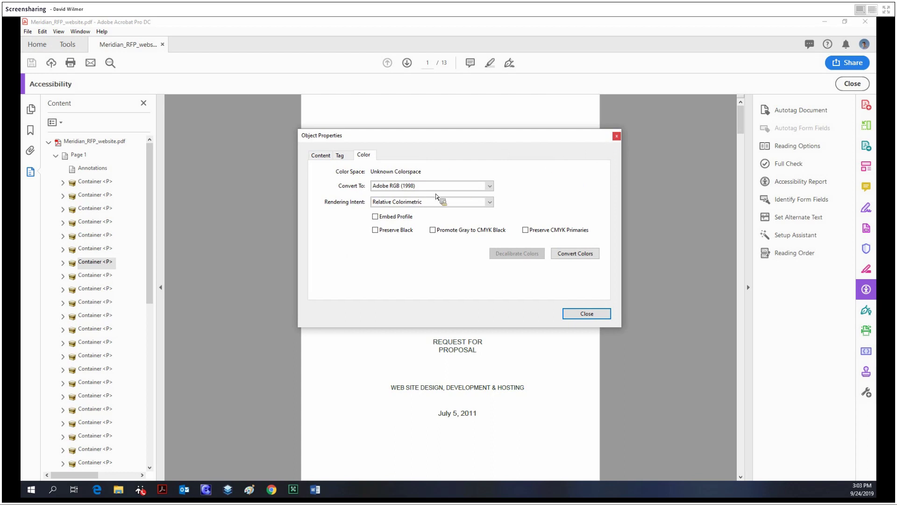
key("Escape")
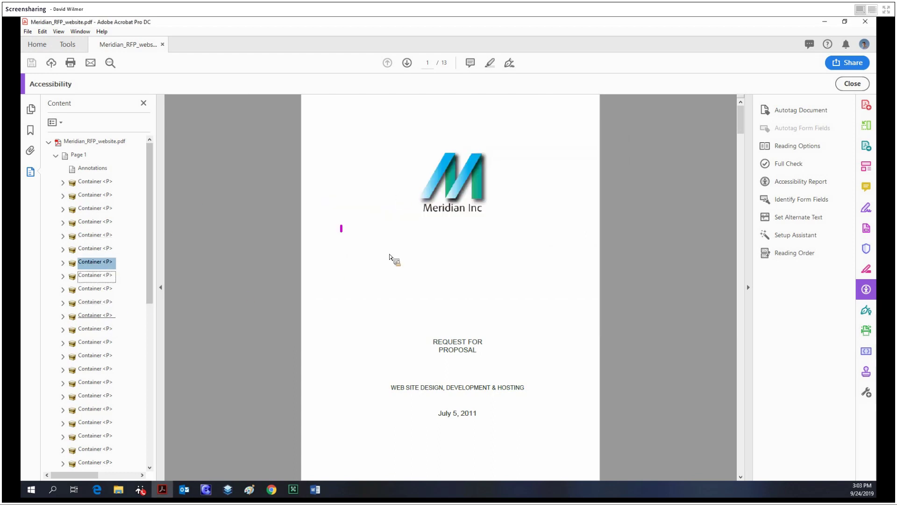
key("Down")
key("Down")
key("Down")
key("Down")
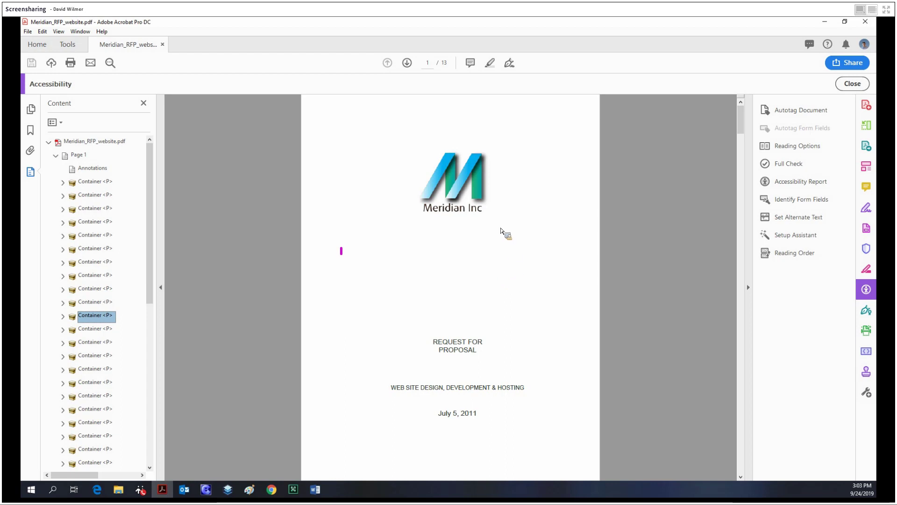
Display the Tags navigation pane showing the document's tag tree
left_click(59, 31)
mouse_move(104, 126)
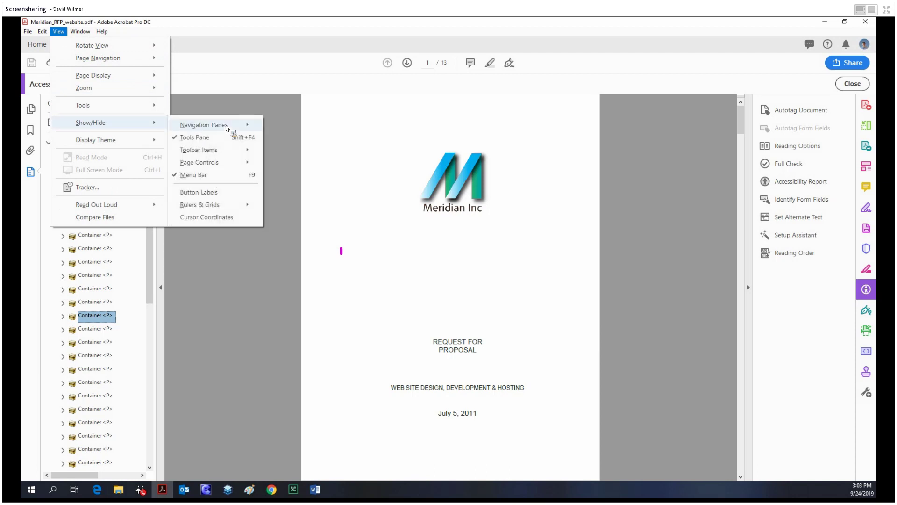
mouse_move(234, 125)
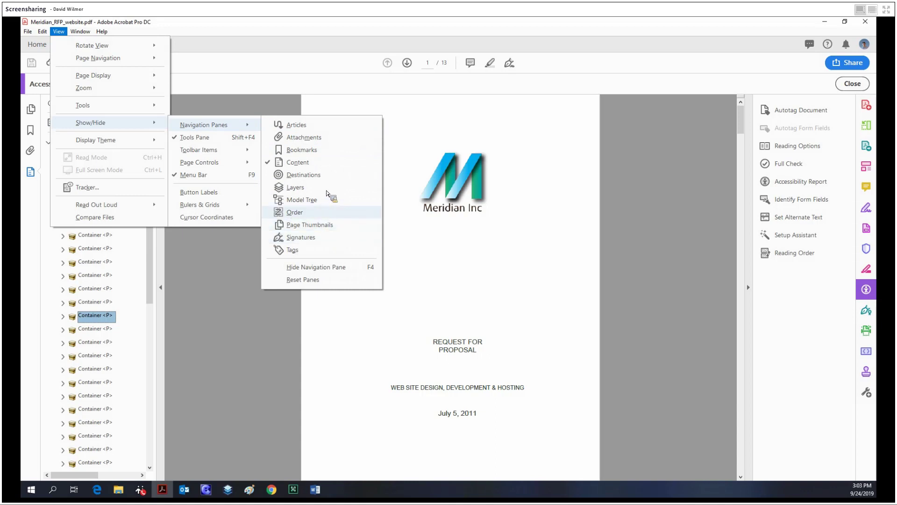
left_click(309, 252)
left_click(32, 193)
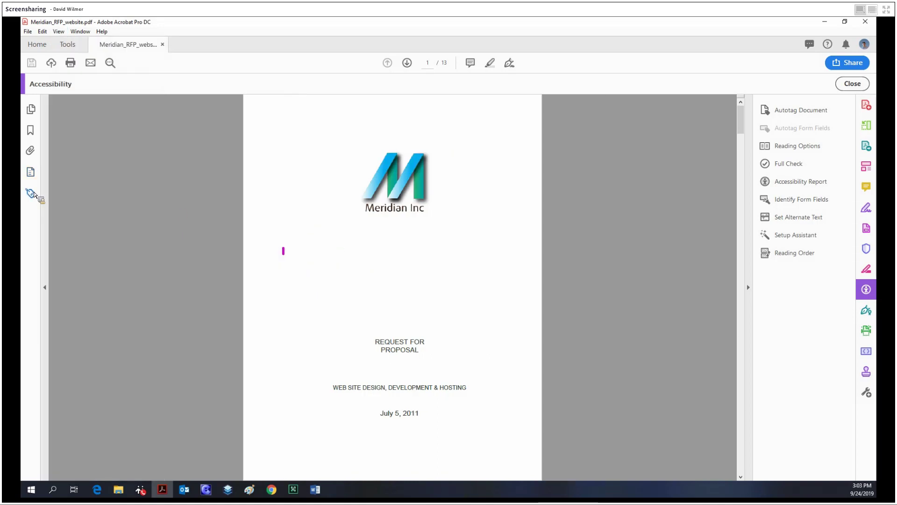
left_click(30, 195)
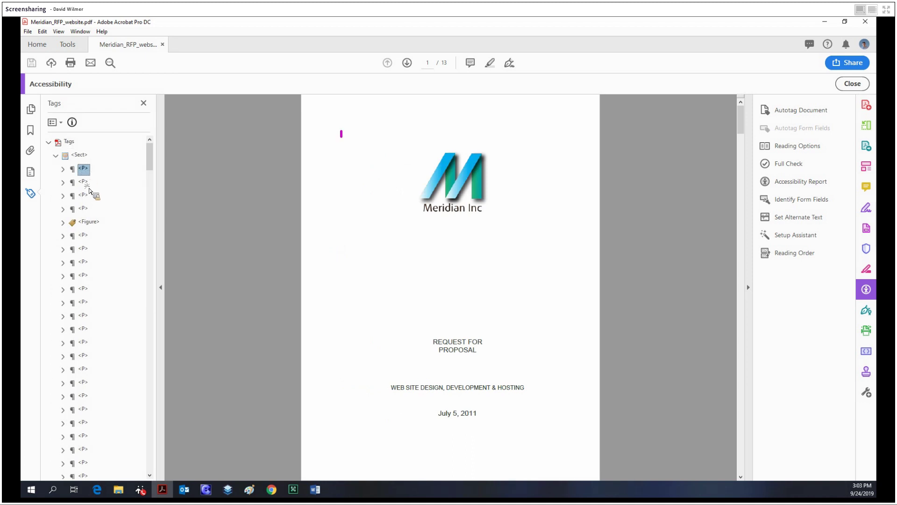
Step through page 1's <P> tags, including the one beside Meridian Inc, and drag one higher
left_click(83, 181)
left_click(86, 208)
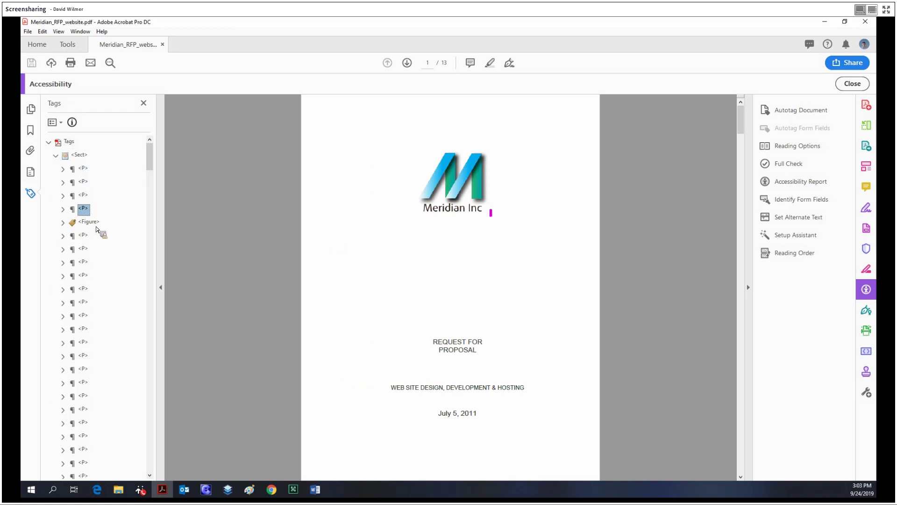
left_click(83, 235)
left_click(83, 248)
left_click(83, 289)
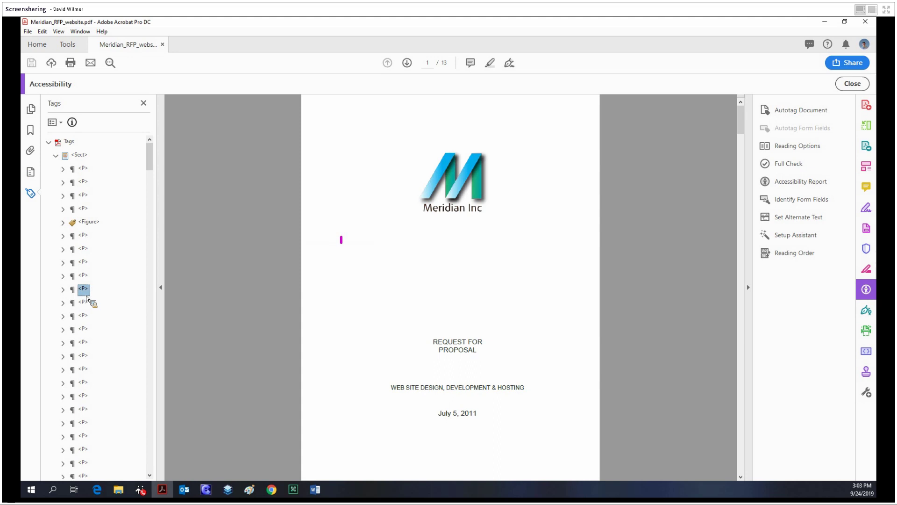
mouse_move(86, 330)
left_mouse_down()
mouse_move(97, 261)
mouse_move(99, 279)
mouse_move(88, 276)
left_mouse_up()
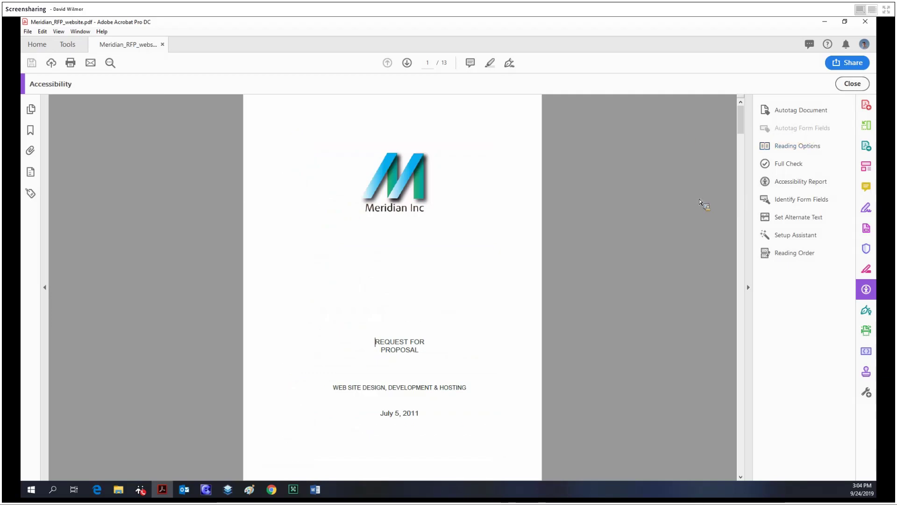
Bring up Reading Options and keep Tagged reading order for the entire document
left_click(809, 149)
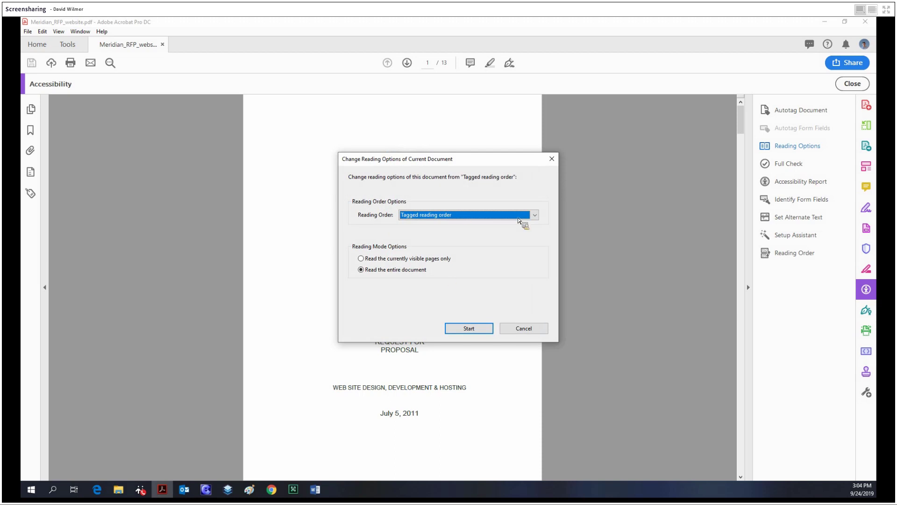
left_click(479, 216)
left_click(426, 215)
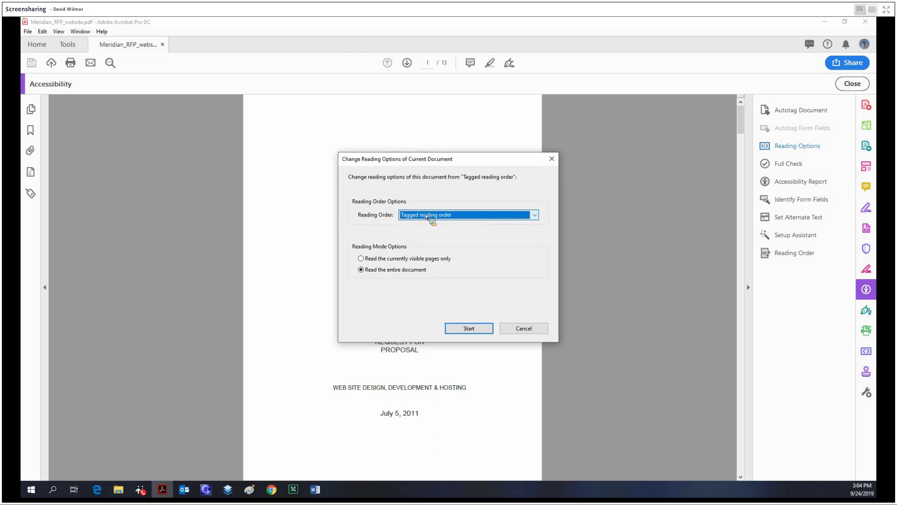
left_click(514, 217)
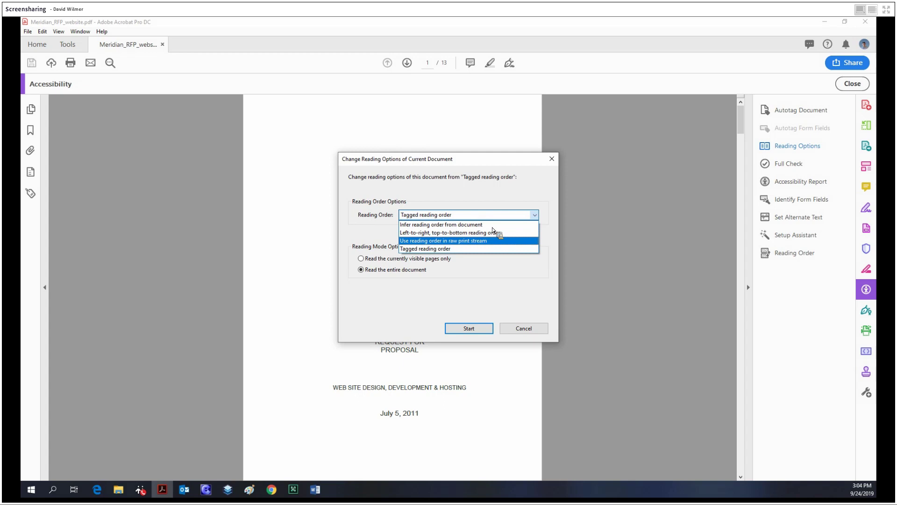
left_click(505, 217)
left_click(508, 216)
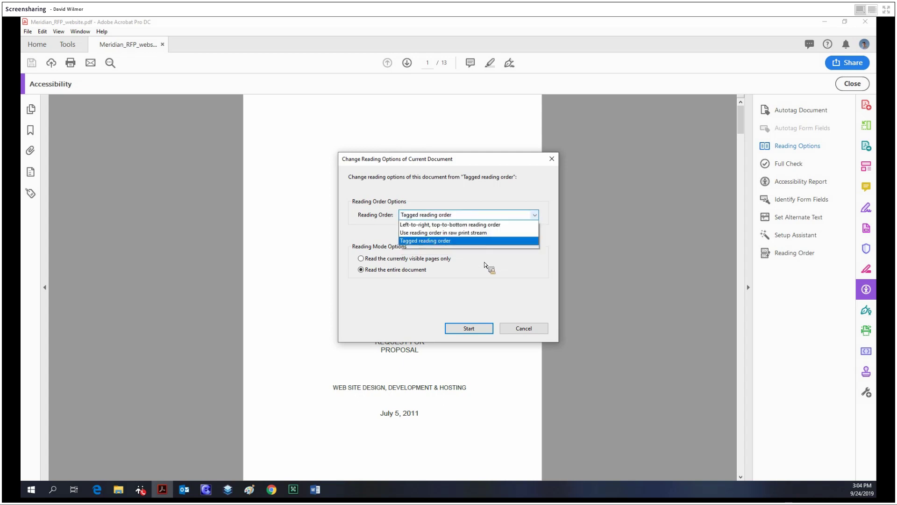
left_click(504, 215)
left_click(502, 216)
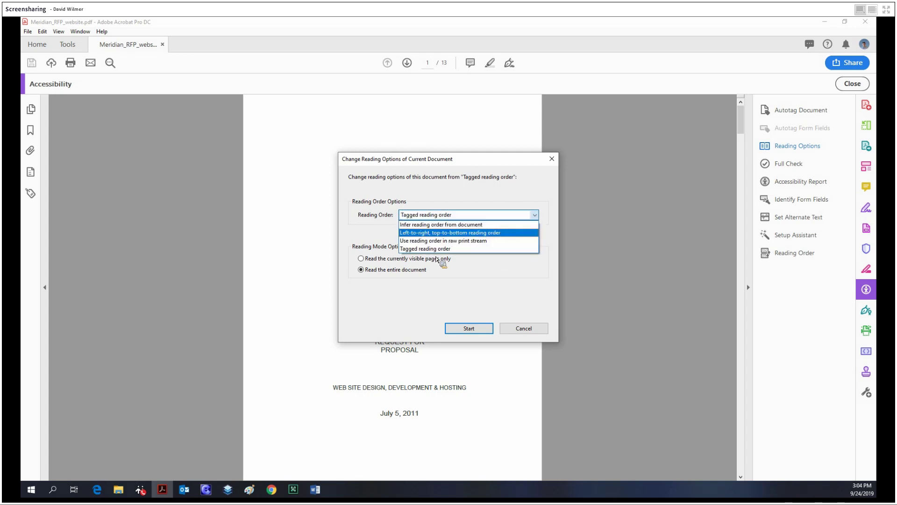
left_click(459, 216)
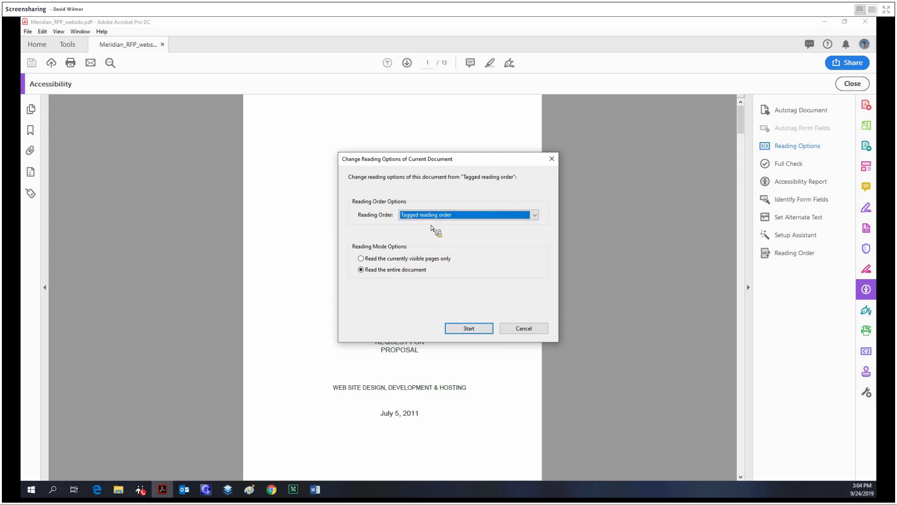
Apply the reading options, then run a full accessibility check with Forms, Tables and Lists category
left_click(469, 328)
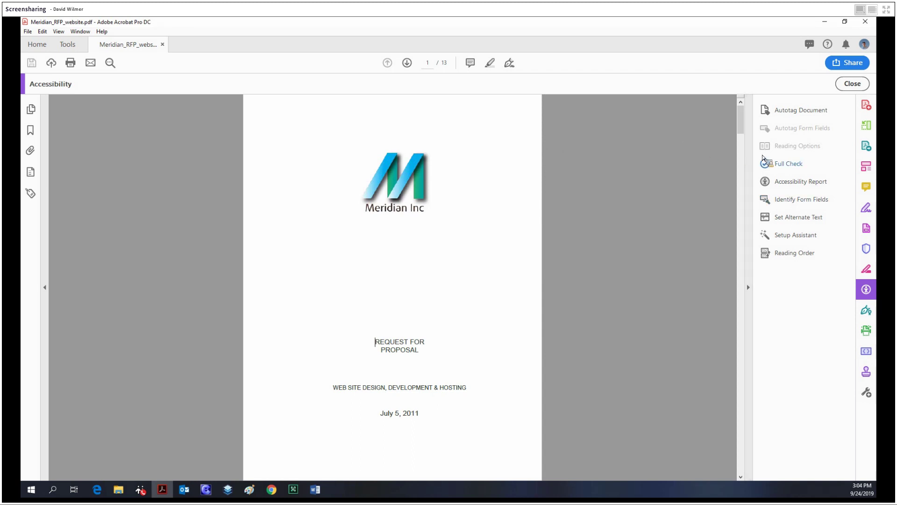
left_click(799, 164)
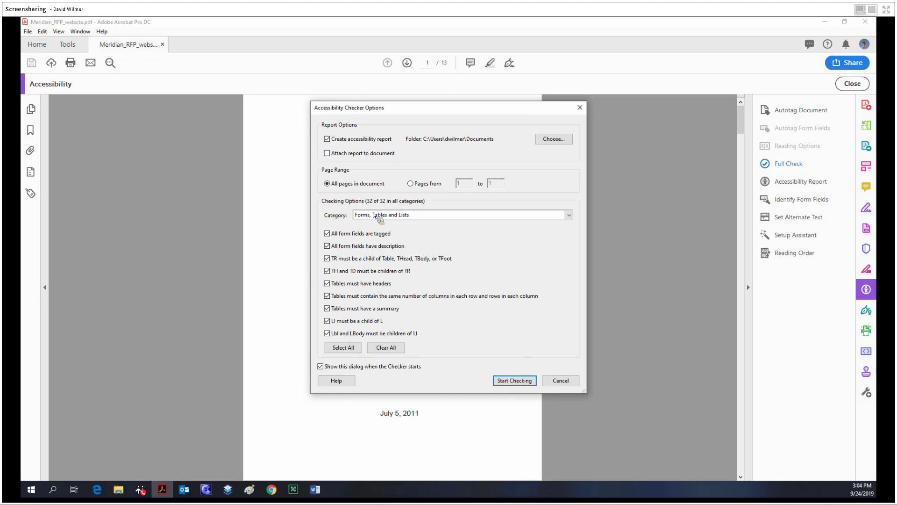
left_click(462, 214)
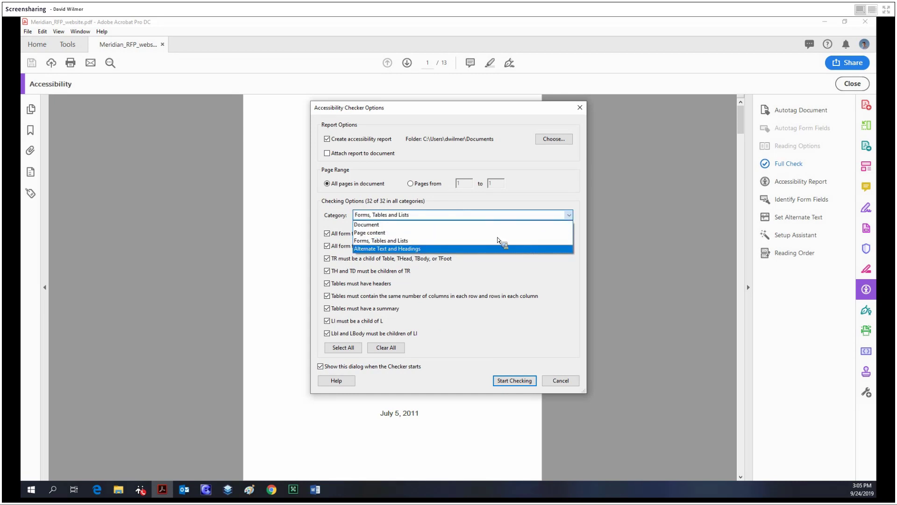
left_click(435, 240)
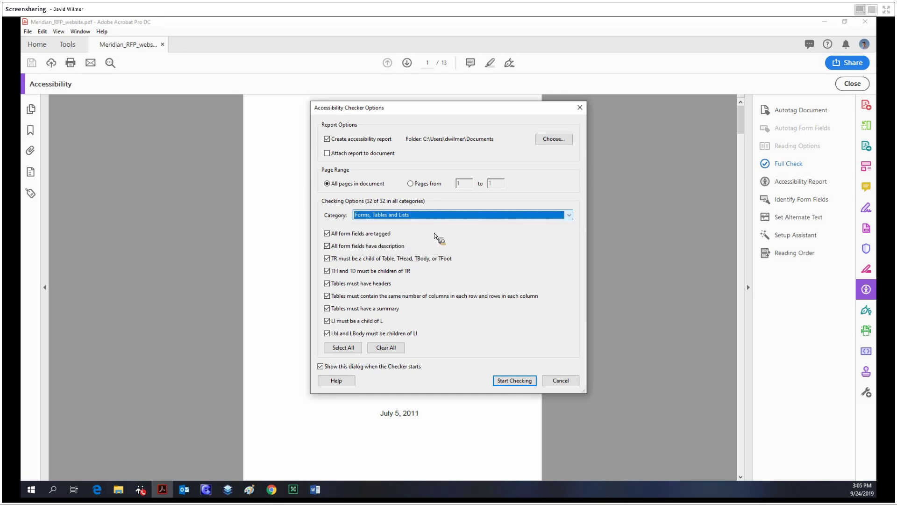
left_click(513, 381)
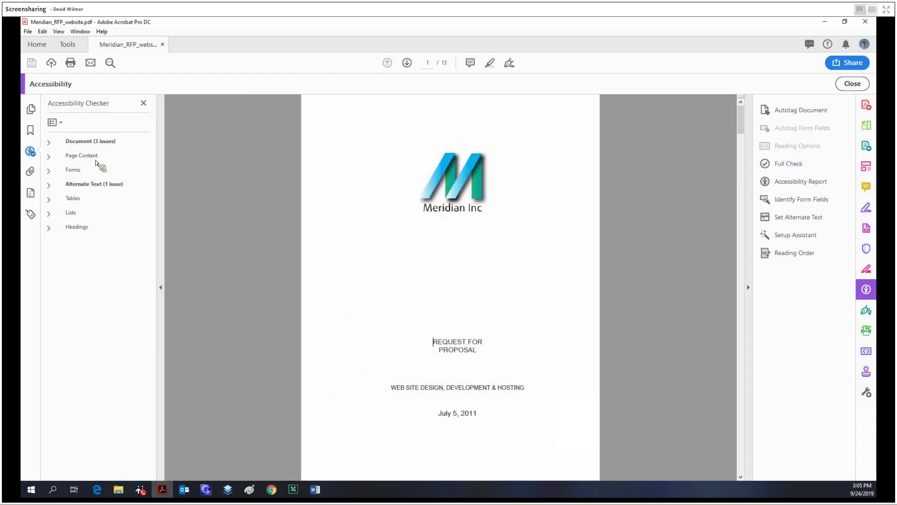
Expand the Document results and mark Logical Reading Order as passed manually
left_click(52, 146)
left_click(52, 145)
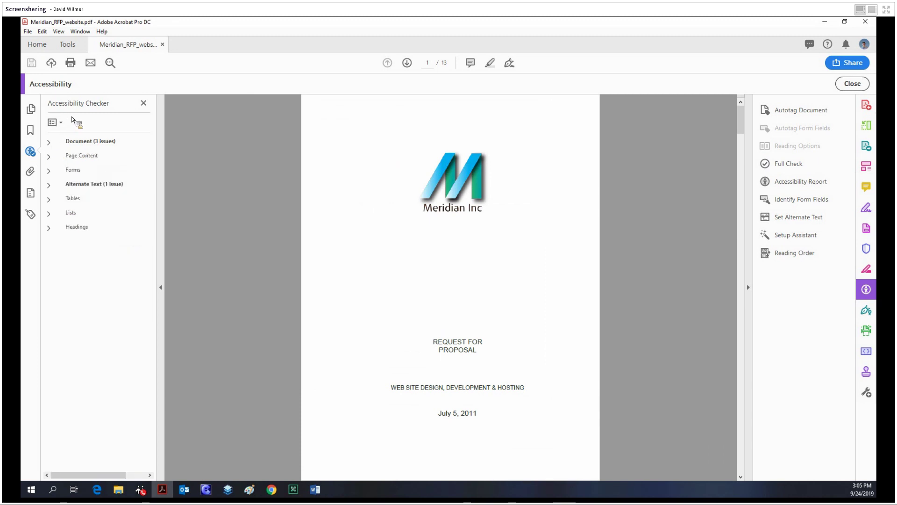
left_click(52, 144)
right_click(77, 200)
left_click(82, 204)
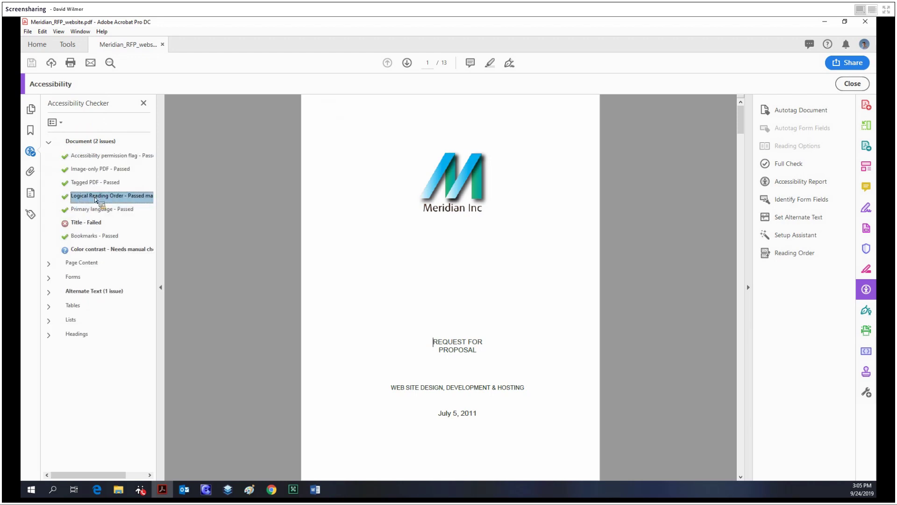
right_click(95, 199)
key("Escape")
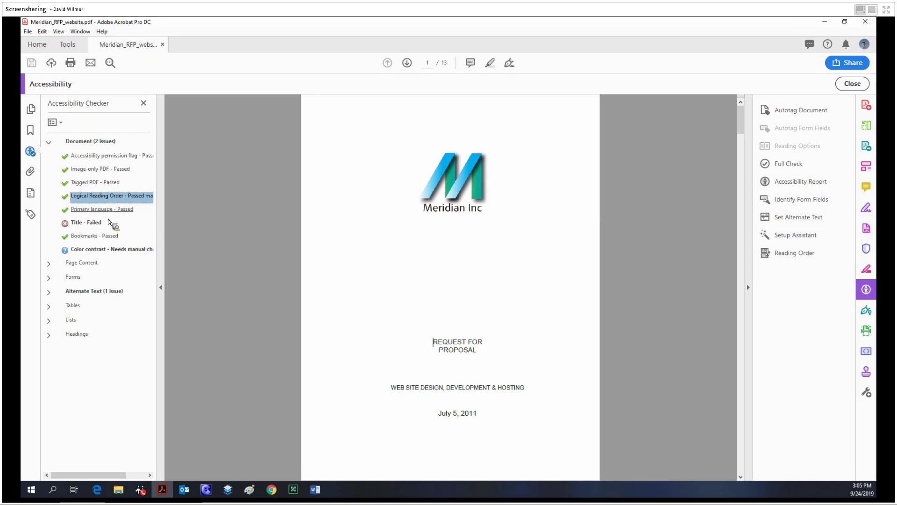
left_click(93, 222)
Review the failed figures alternate text check under Alternate Text, then close the results
left_click(54, 294)
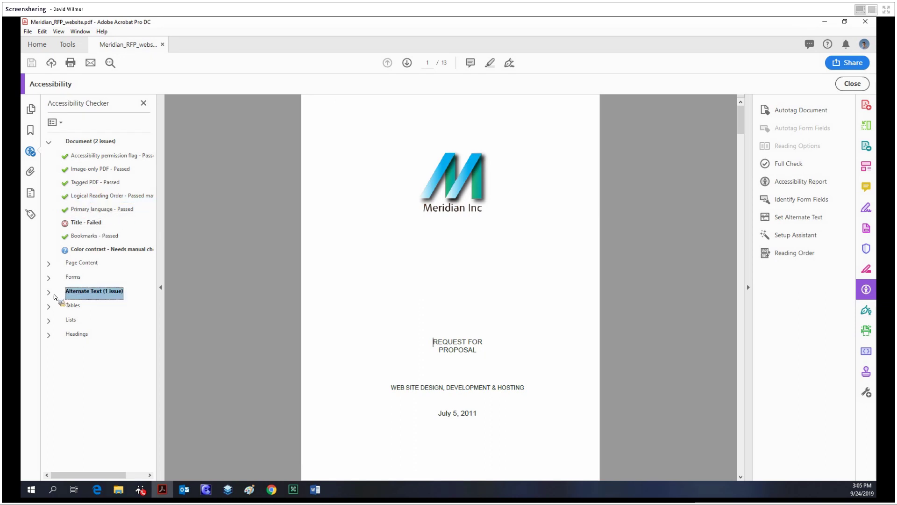
left_click(52, 294)
left_click(81, 308)
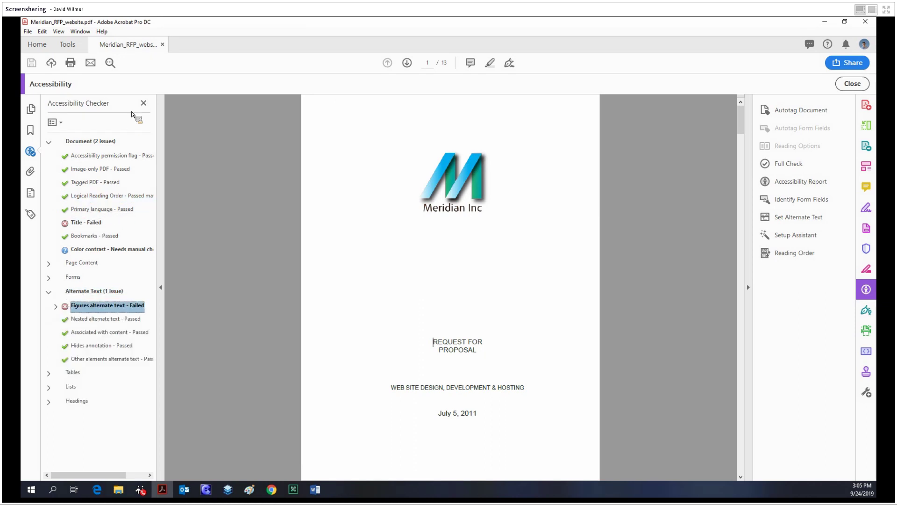
left_click(144, 102)
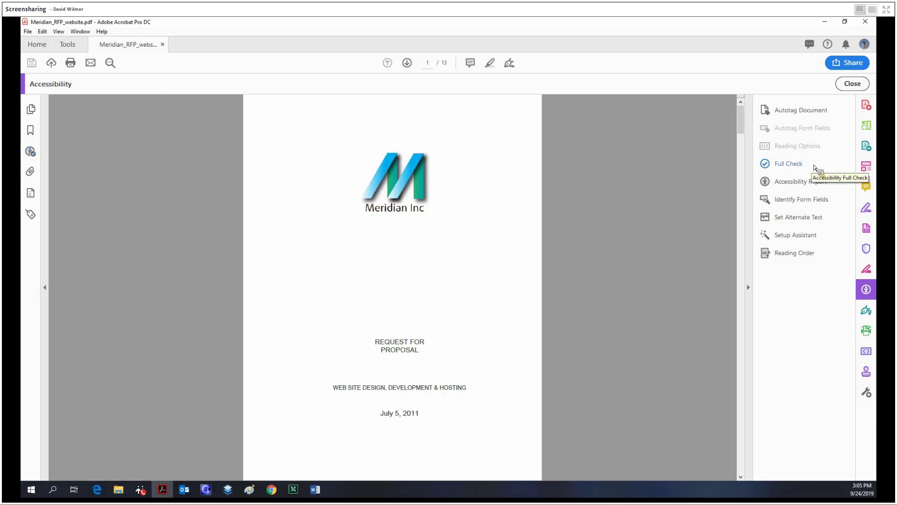
left_click(785, 168)
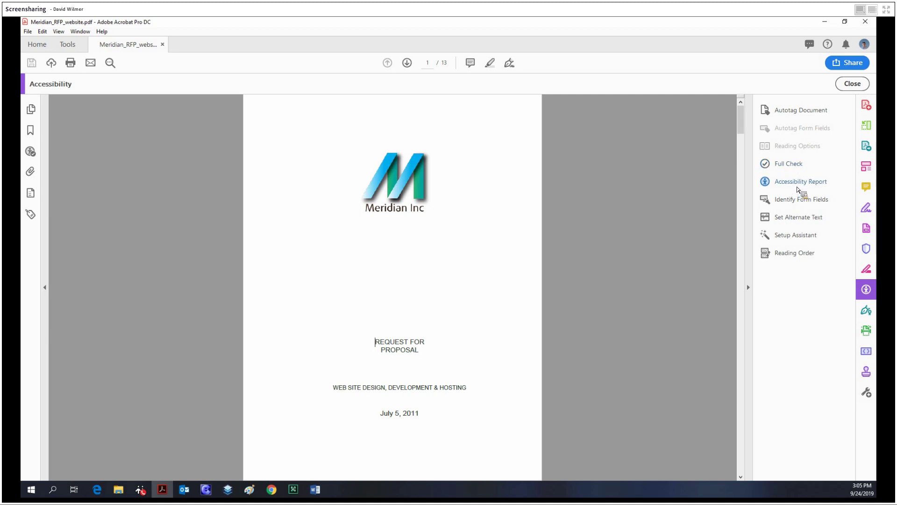
Scroll through the Accessibility Report: 28 passed, 2 failed, 1 passed manually, 1 needing check
left_click(798, 182)
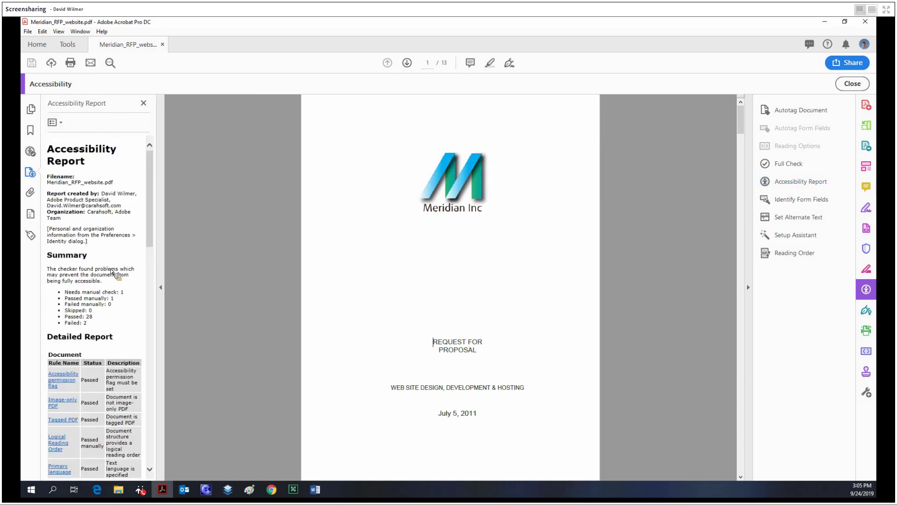
scroll(112, 266, "down", 3)
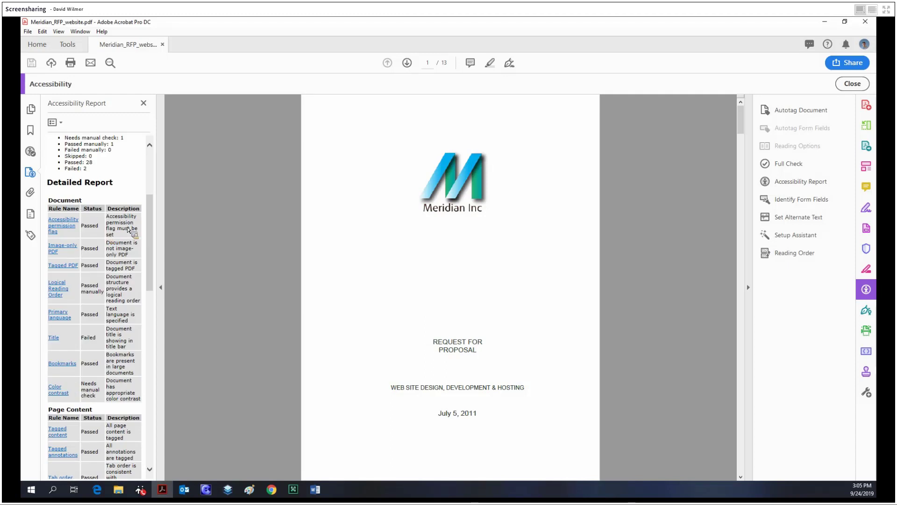
scroll(128, 229, "down", 2)
scroll(105, 279, "down", 2)
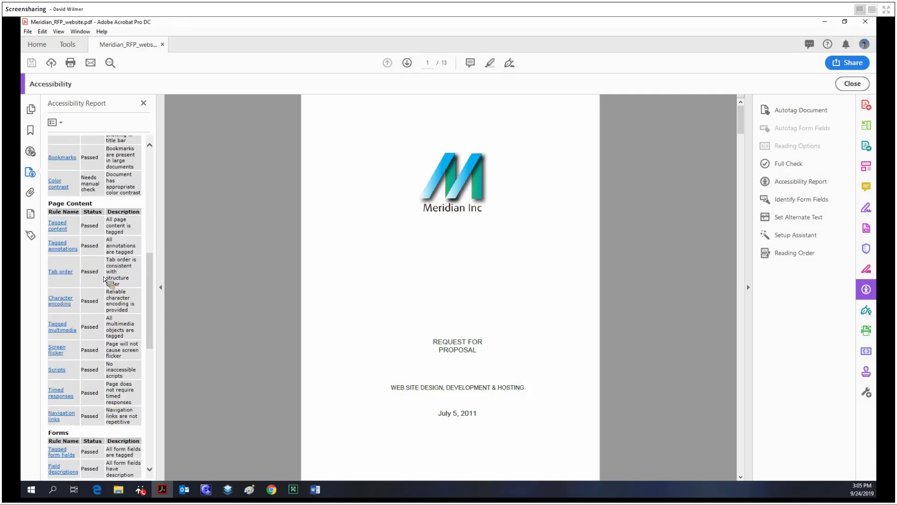
scroll(105, 280, "up", 10)
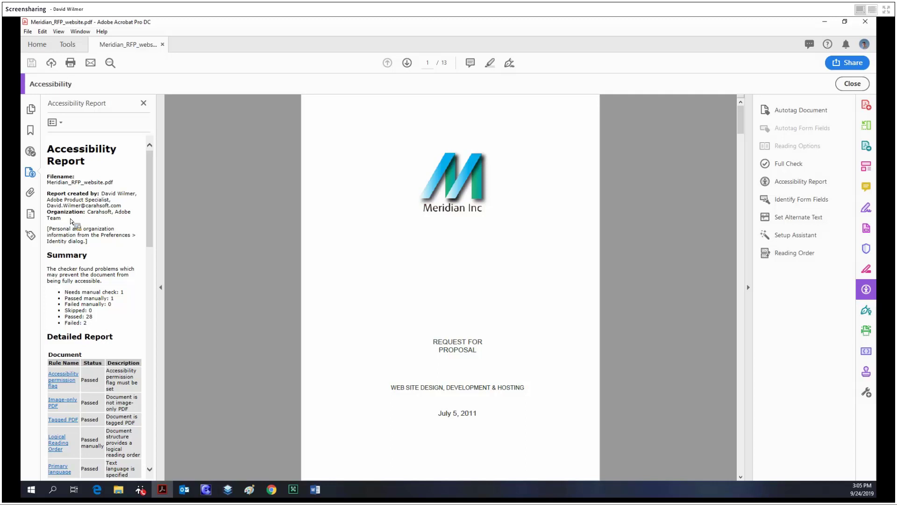
Close the accessibility report and scroll through the RFP pages
left_click(144, 103)
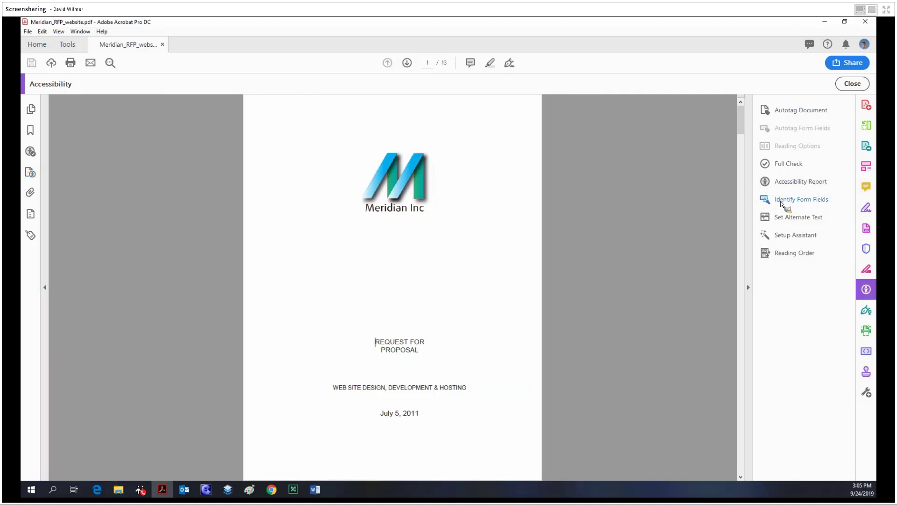
scroll(626, 259, "down", 2)
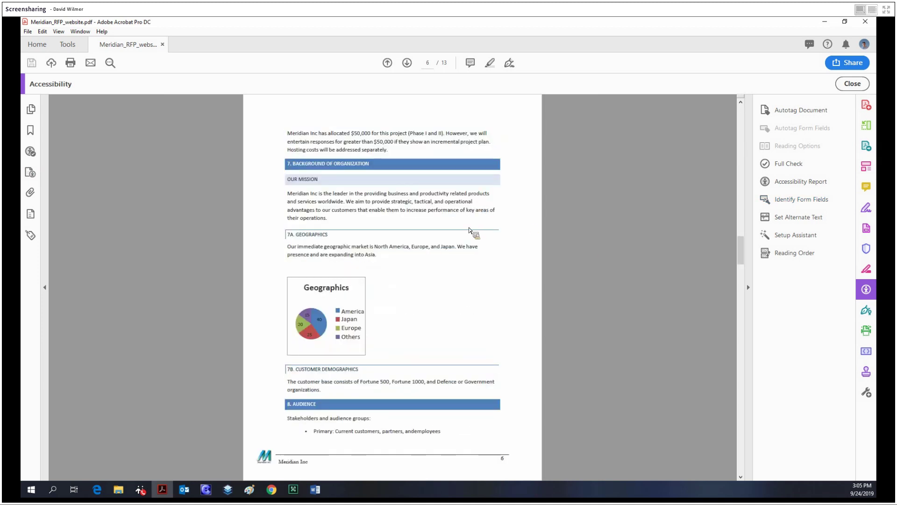
scroll(471, 229, "up", 1)
scroll(393, 200, "up", 2)
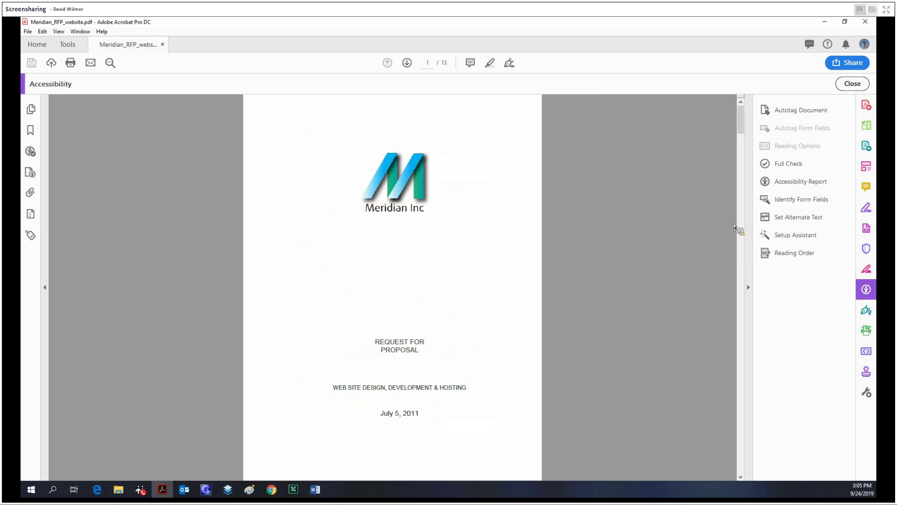
scroll(463, 232, "down", 5)
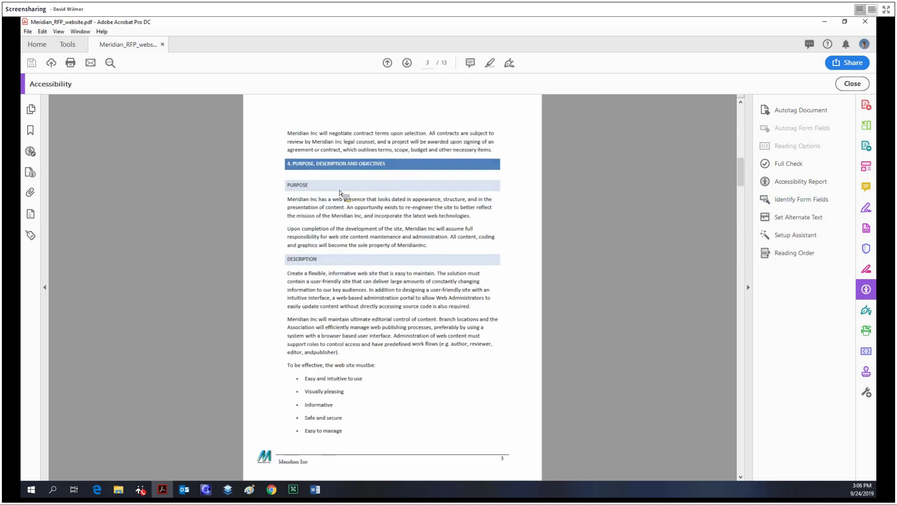
Run Identify Form Fields, then close the RFP without saving changes
left_click(825, 200)
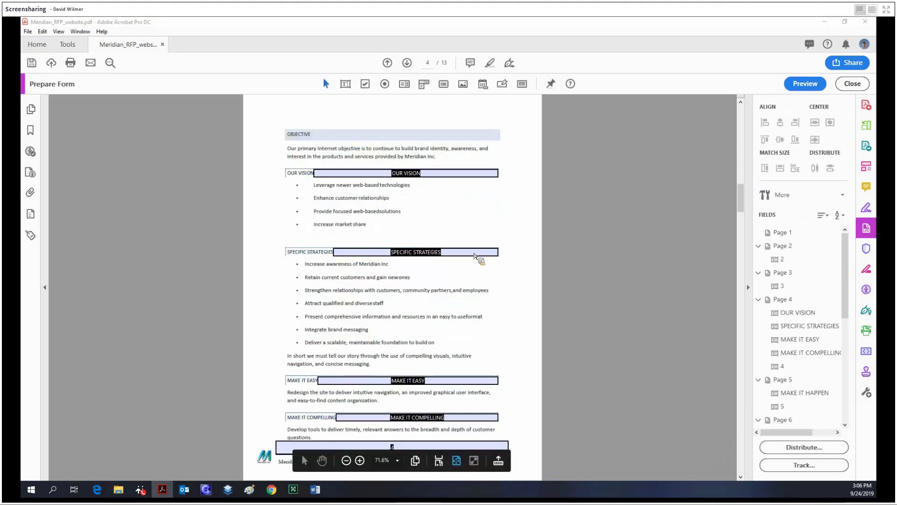
left_click(531, 288)
key("Home")
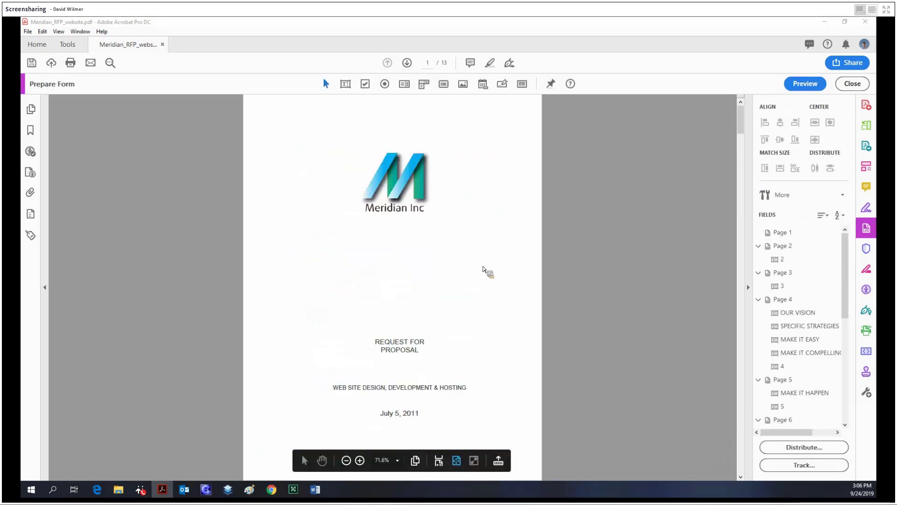
left_click(163, 44)
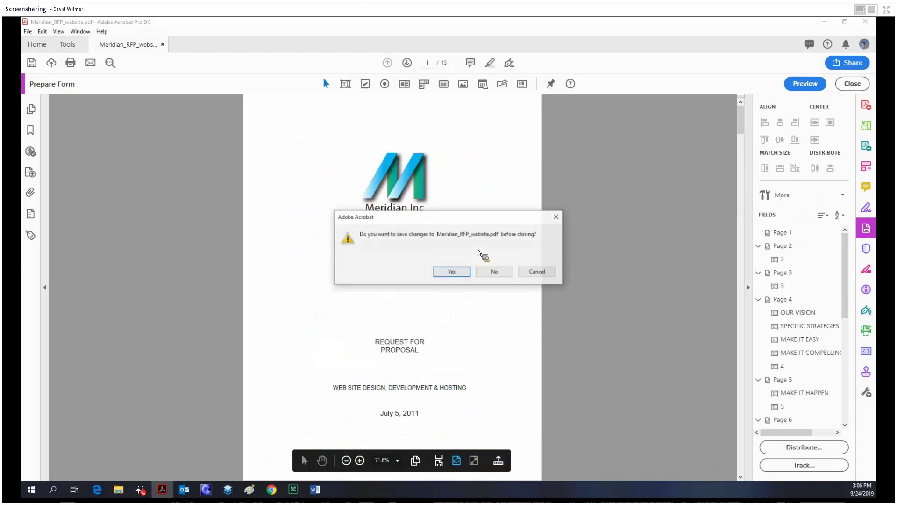
left_click(494, 272)
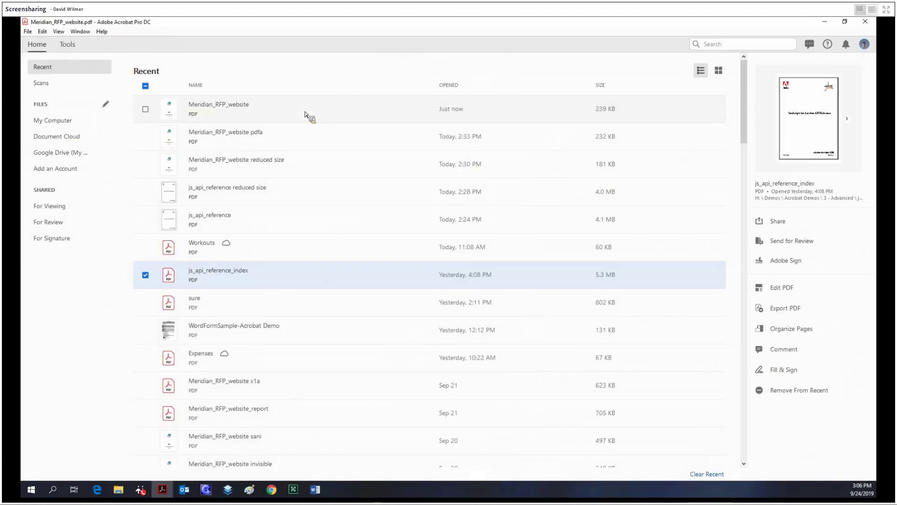
Start Set Alternate Text and step through to the phase diagram image, typing 'M'
scroll(650, 251, "down", 20)
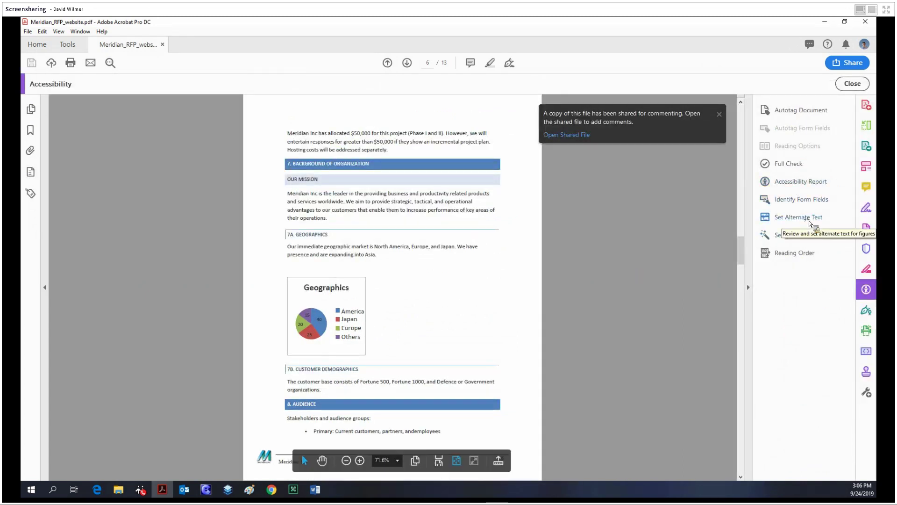
left_click(810, 224)
left_click_drag(426, 213, 605, 206)
left_click(674, 222)
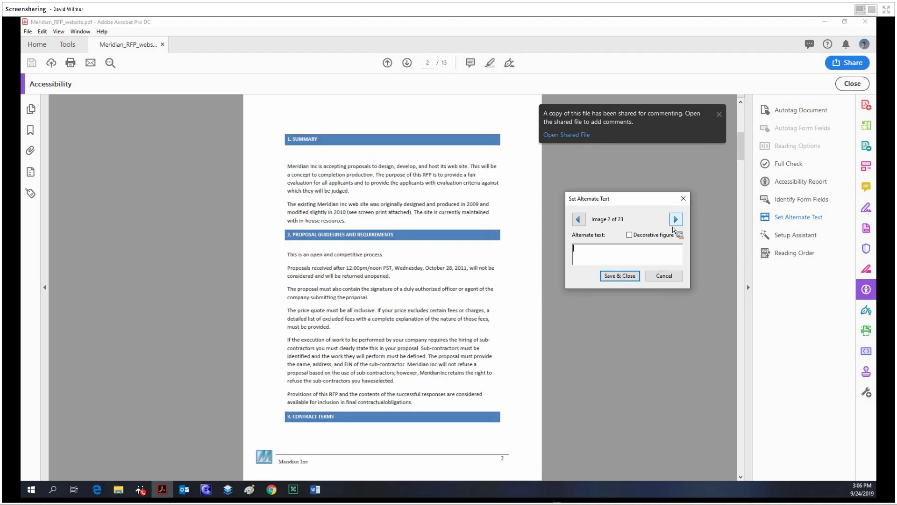
left_click(674, 223)
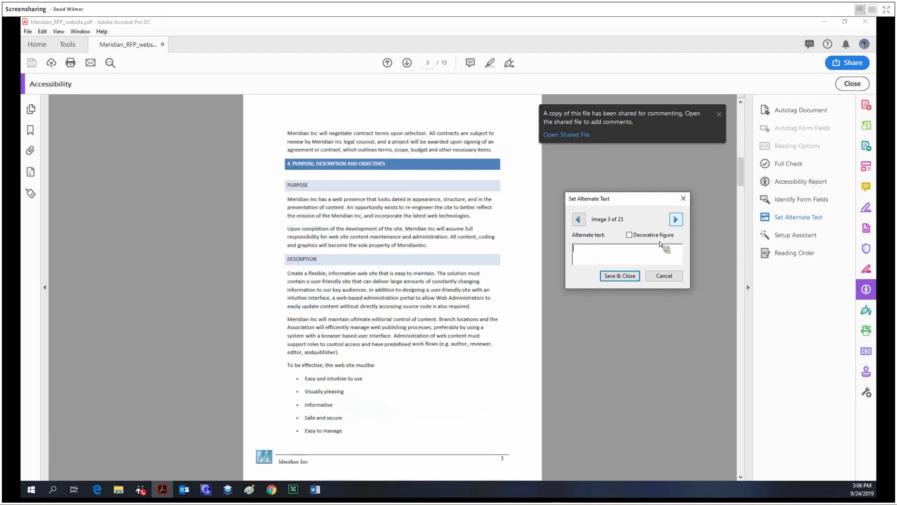
left_click(677, 220)
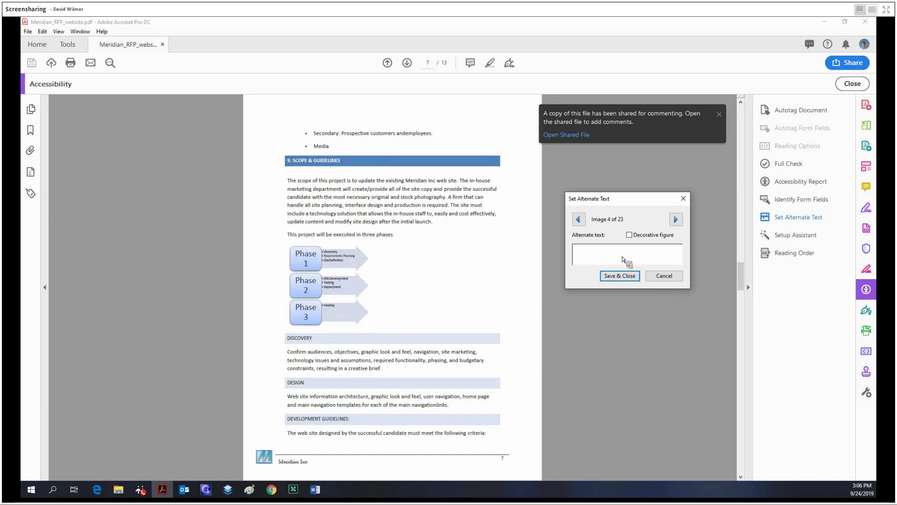
type("Meridian Inc Logo")
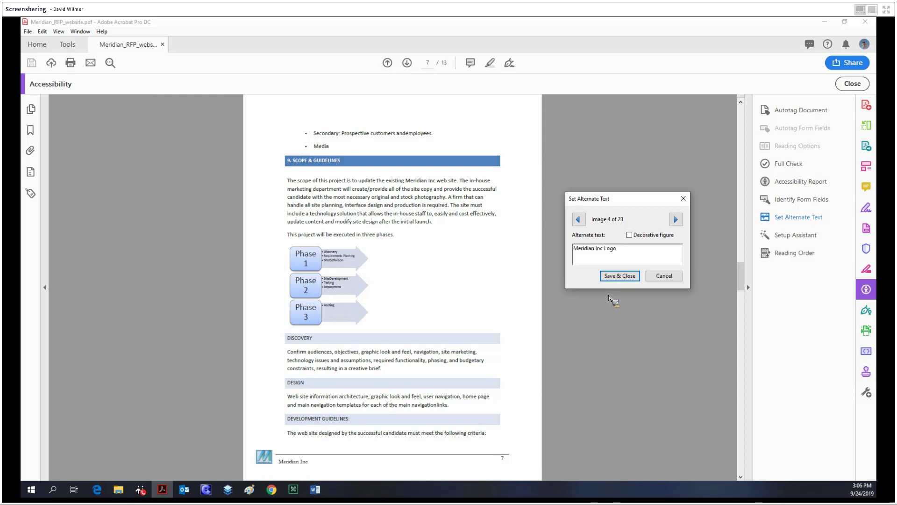
Skip through the remaining images, cancel, and restart alternate text review at Image 1
left_click(675, 219)
left_click(676, 219)
left_click(676, 219)
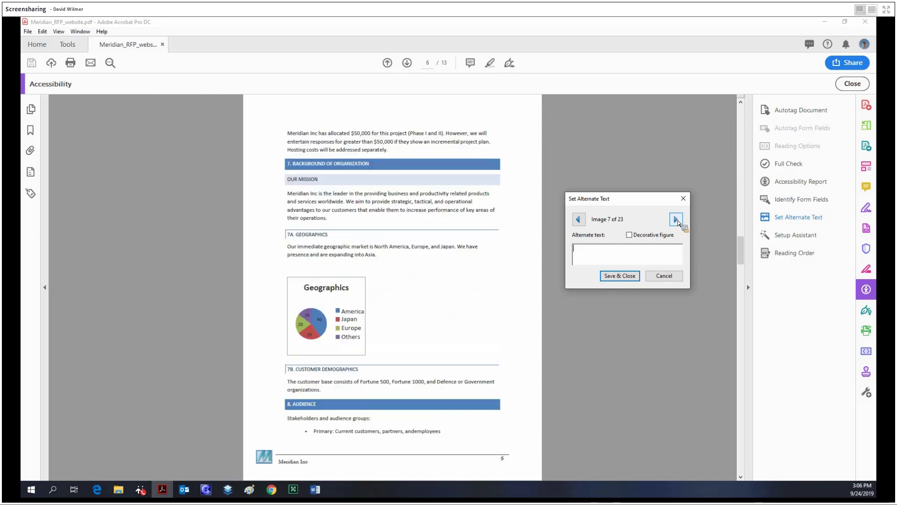
left_click(676, 219)
left_click(675, 219)
left_click(675, 219)
left_click(675, 219)
left_click(675, 219)
left_click(676, 219)
left_click(676, 220)
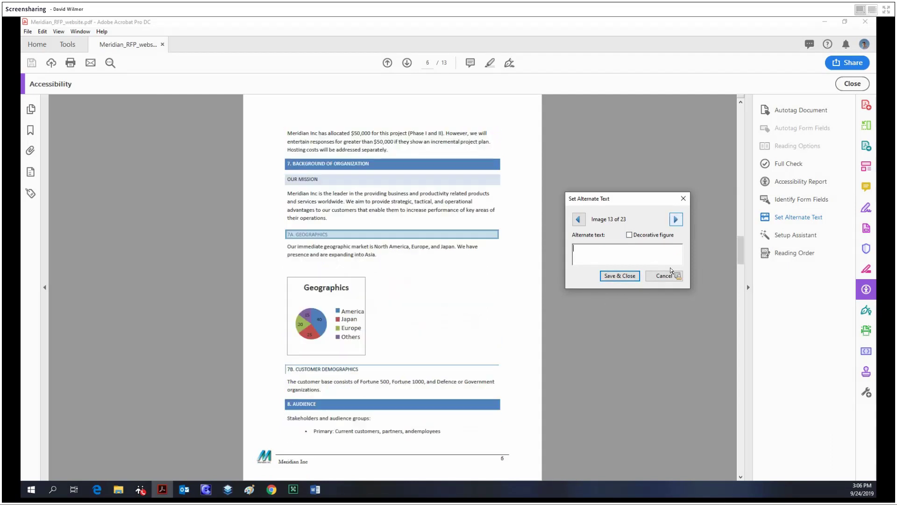
left_click(664, 276)
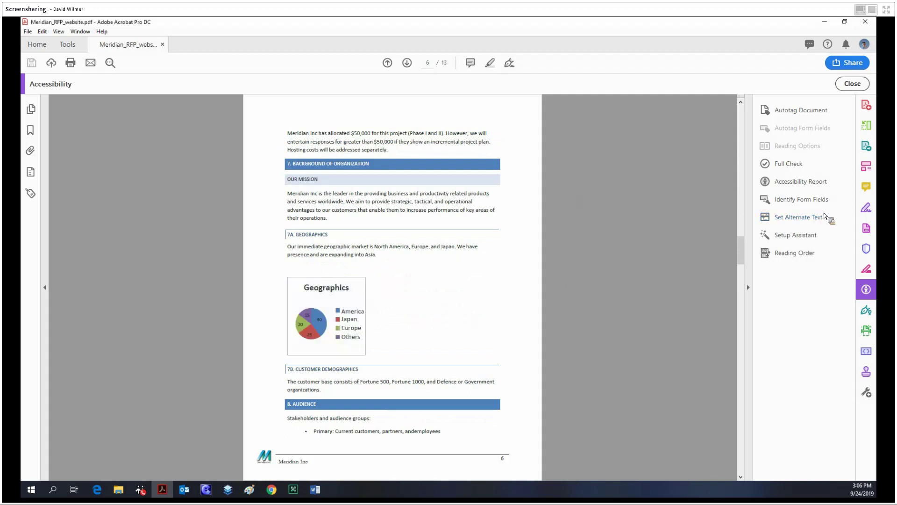
left_click(801, 219)
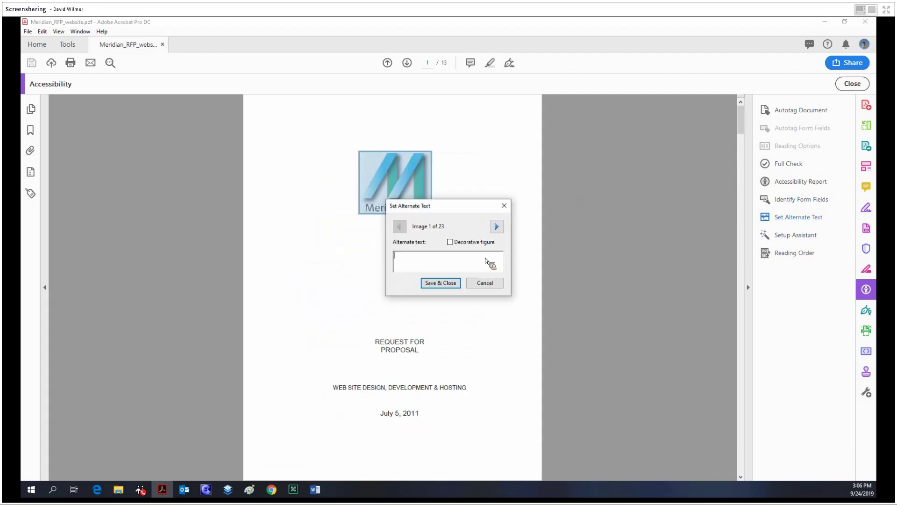
left_click(486, 282)
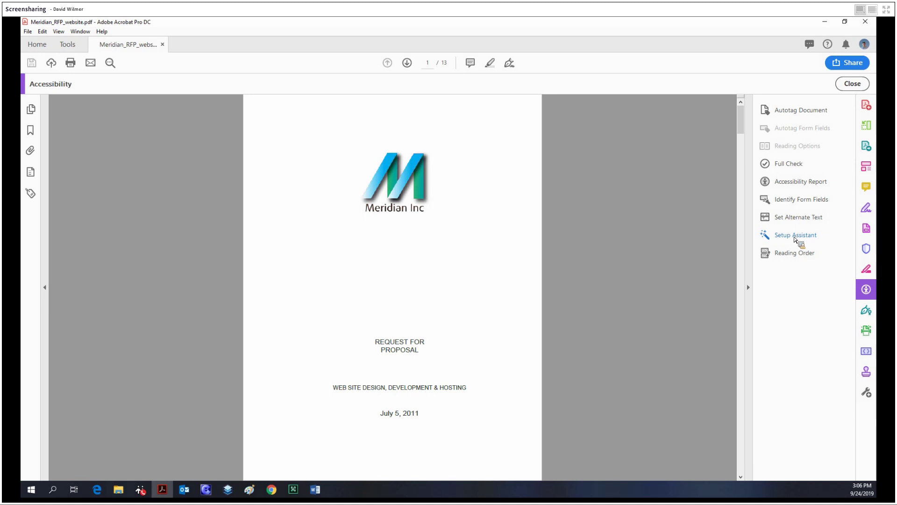
left_click(795, 236)
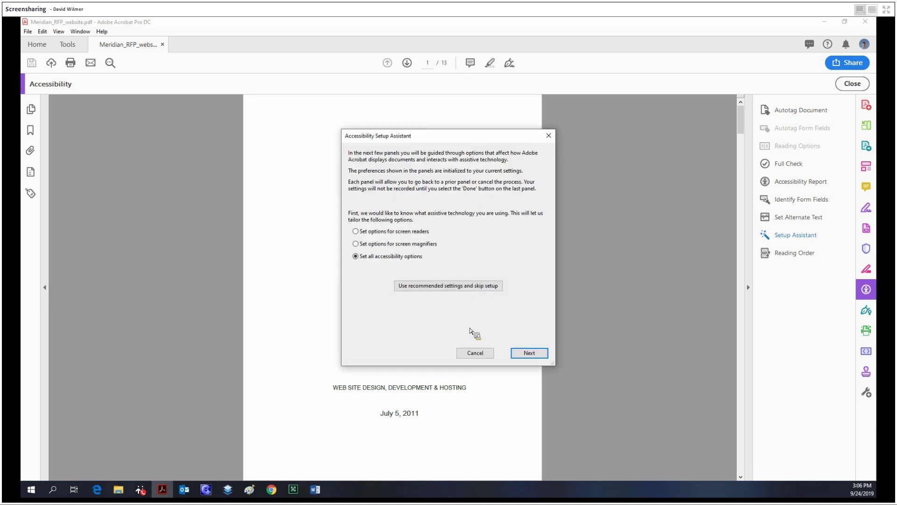
left_click(521, 349)
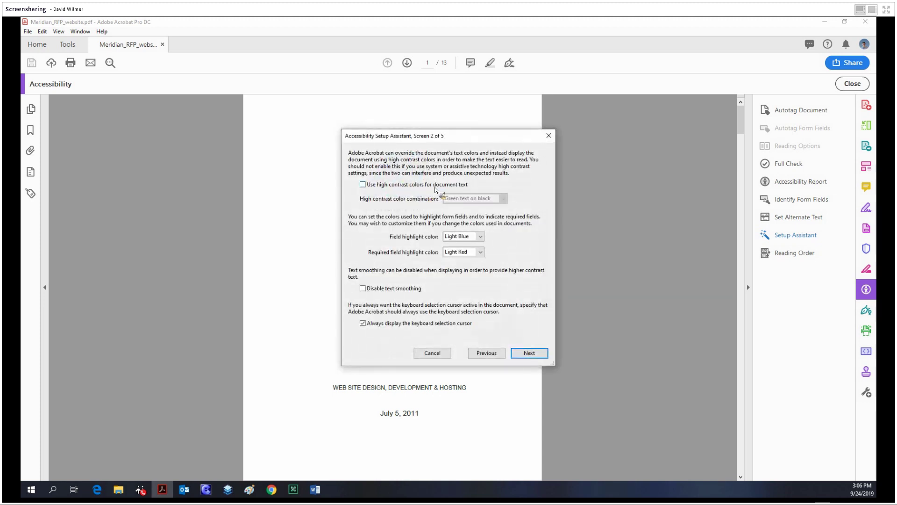
left_click(528, 356)
left_click(528, 354)
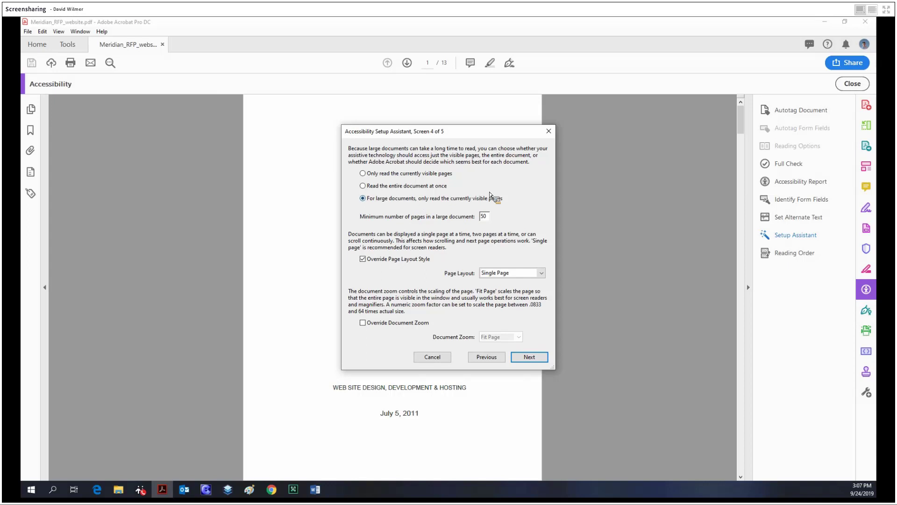
left_click(548, 131)
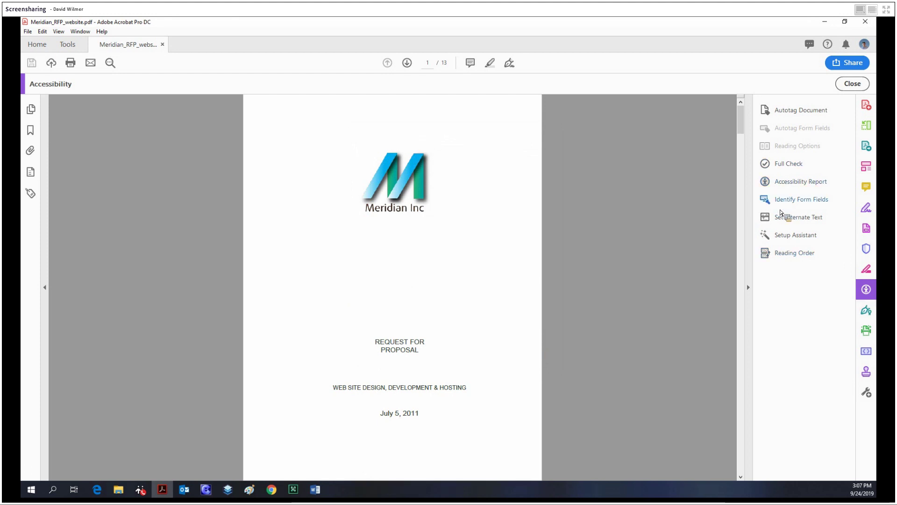
left_click(794, 253)
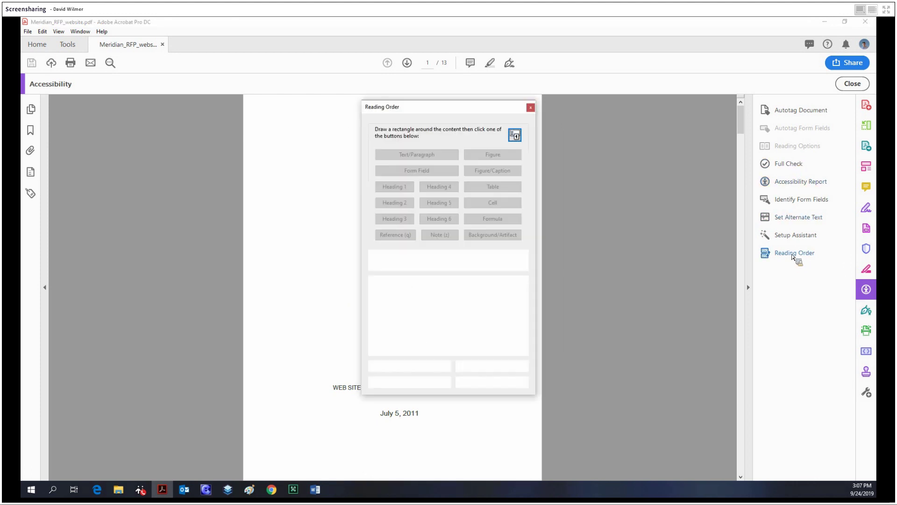
left_click_drag(467, 107, 614, 111)
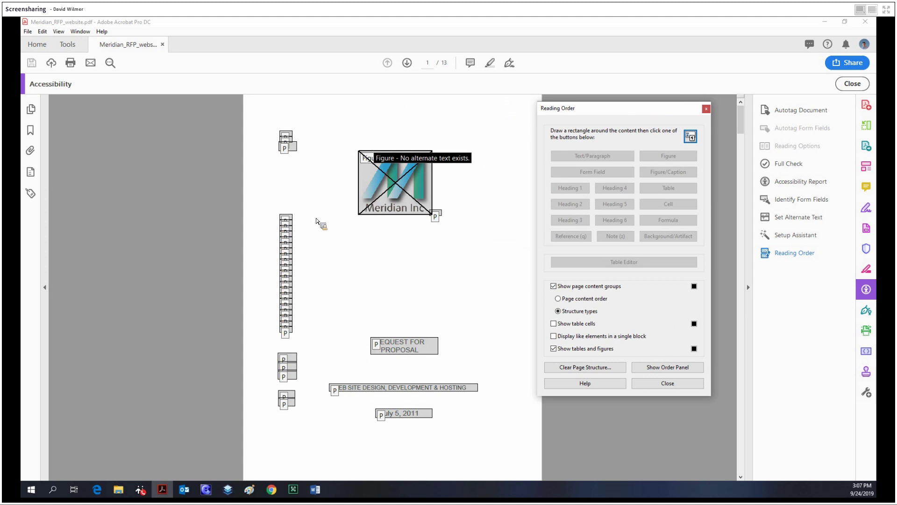
left_click_drag(395, 238, 416, 254)
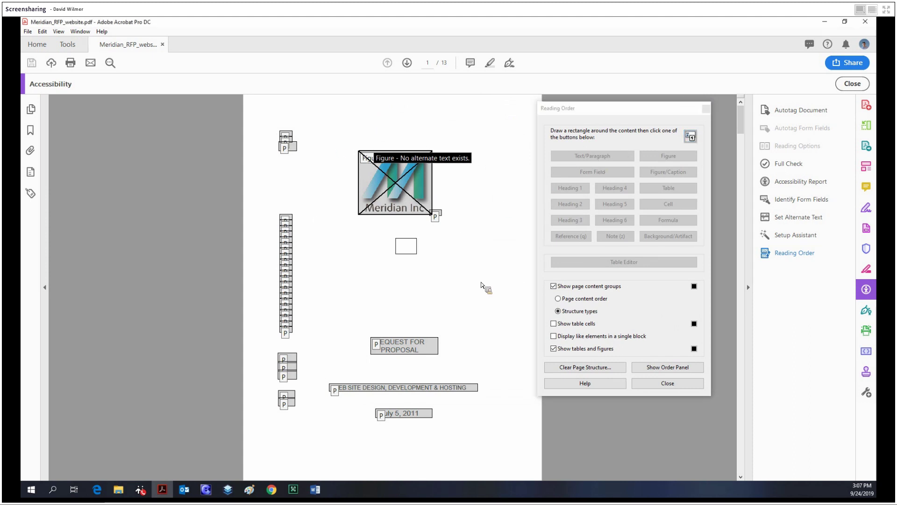
left_click_drag(252, 307, 294, 217)
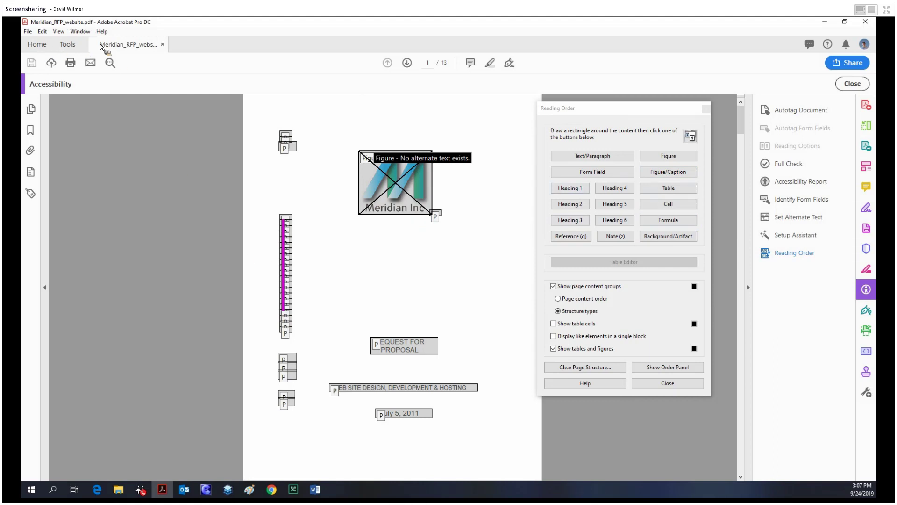
Stop editing the reading order and display the Order navigation pane
left_click(703, 110)
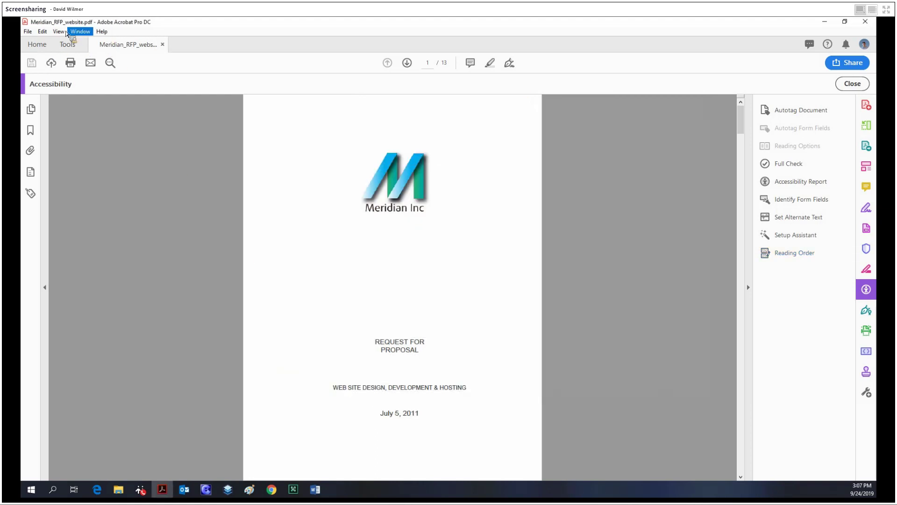
left_click(58, 31)
mouse_move(97, 124)
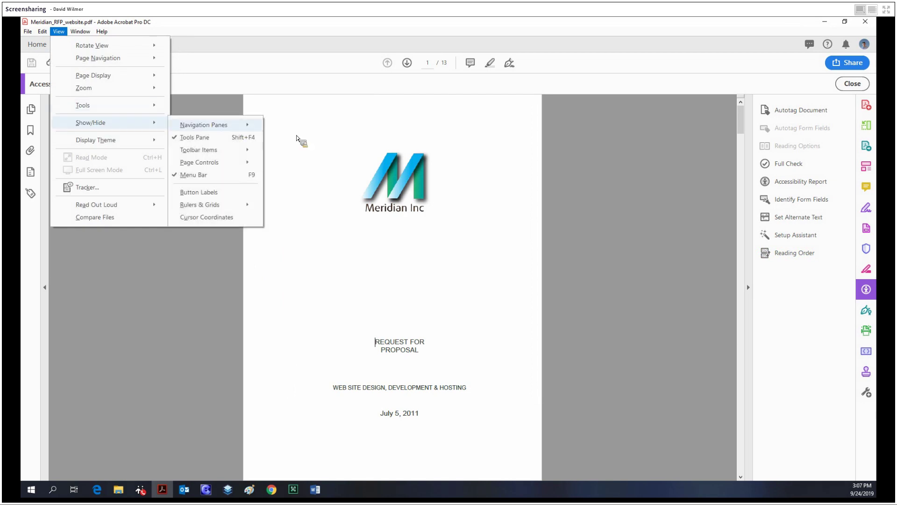
mouse_move(204, 125)
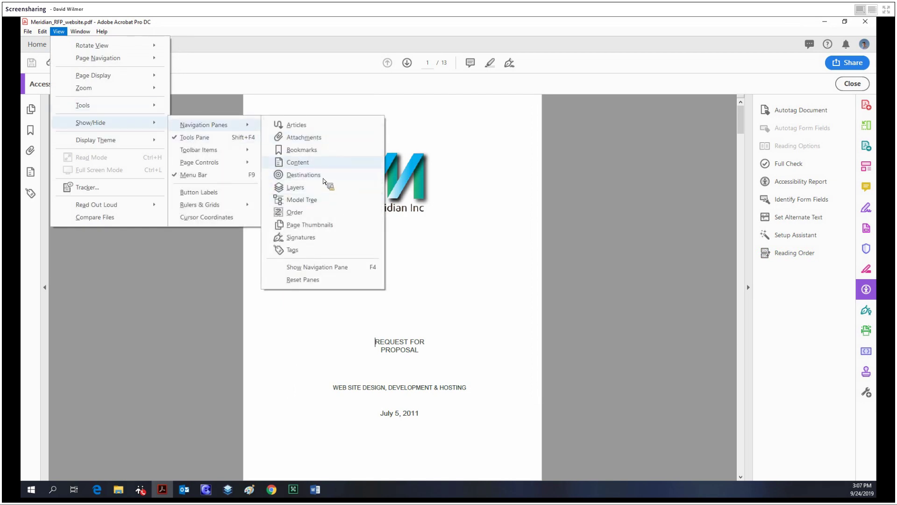
left_click(315, 213)
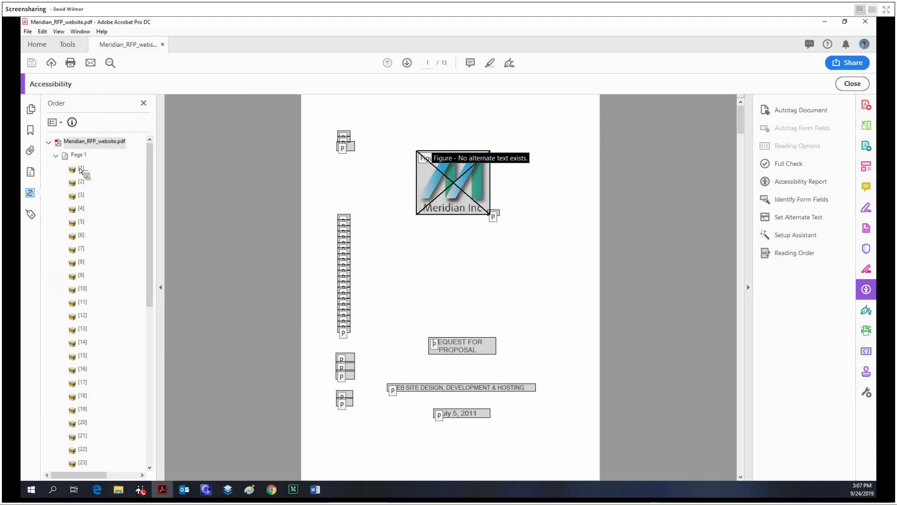
Highlight Order items [1], [2], [3], [4], [5], [8] and [11], then try dragging item [3]
left_click(82, 182)
left_click(82, 168)
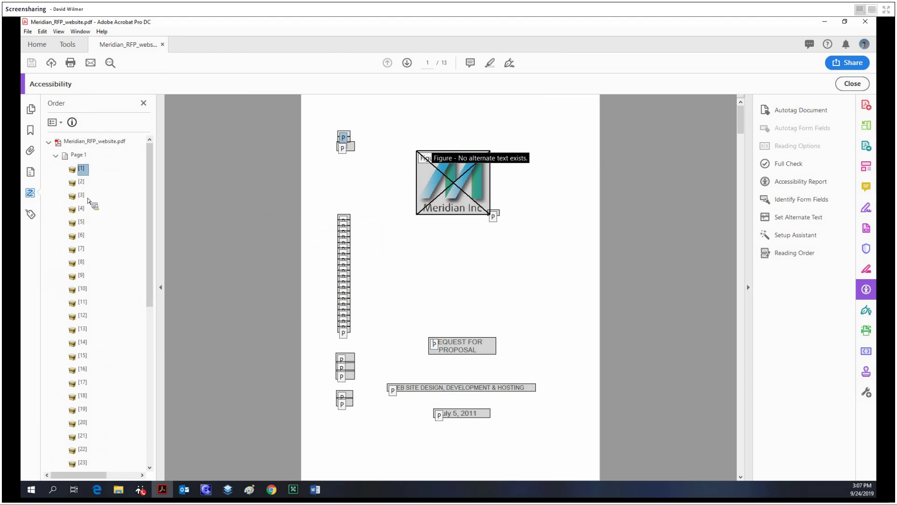
left_click(80, 262)
left_click(82, 302)
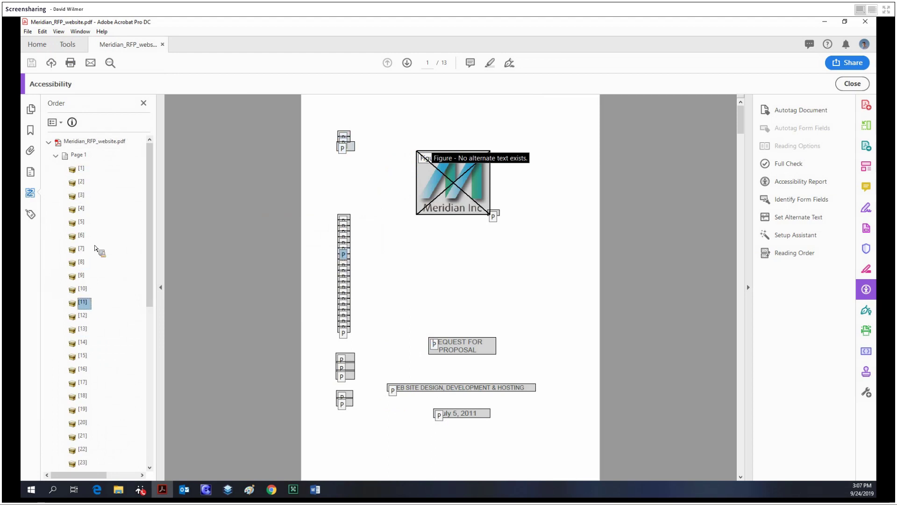
left_click(82, 222)
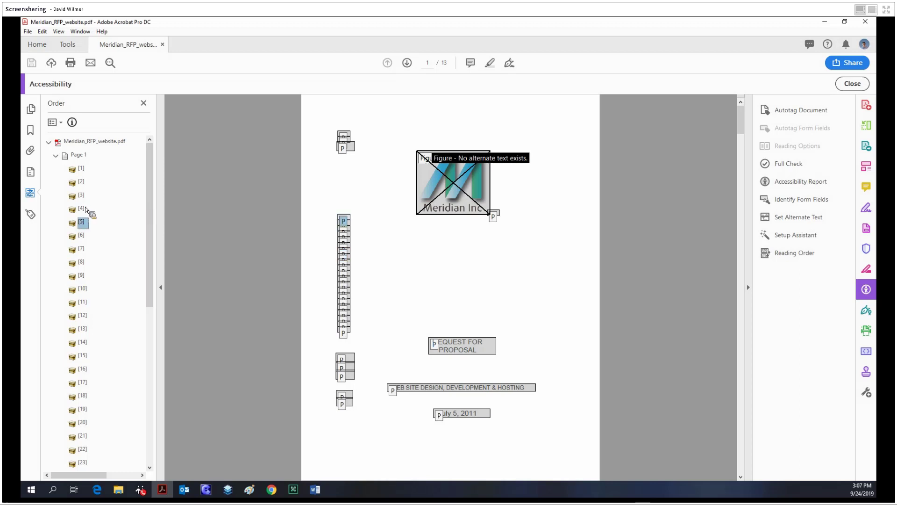
left_click(85, 208)
left_click(86, 198)
left_click_drag(87, 200, 325, 188)
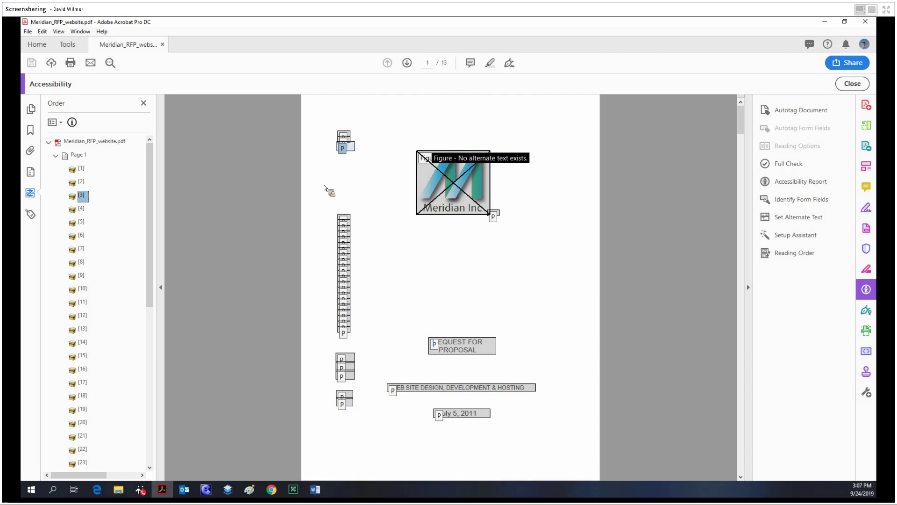